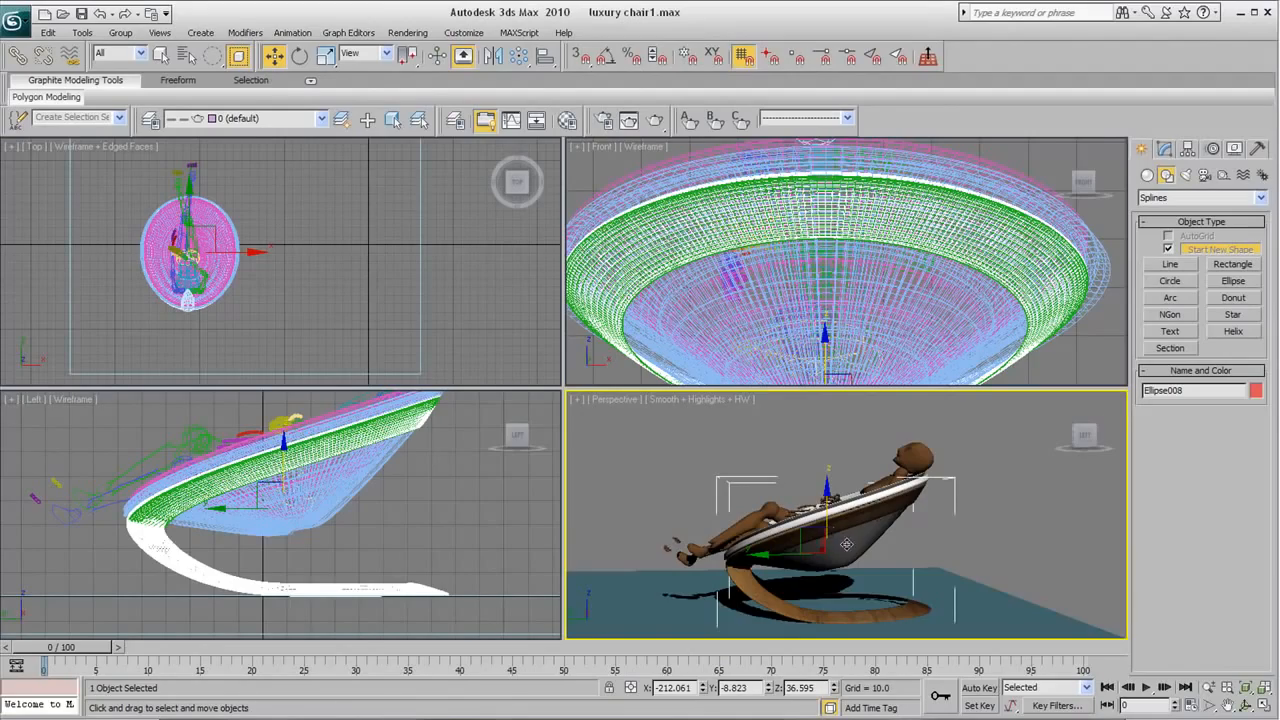
Lift the chair's curved base and the wooden band out above the seat to show the separate parts.
{"action": "left_click", "coordinate": [946, 482]}
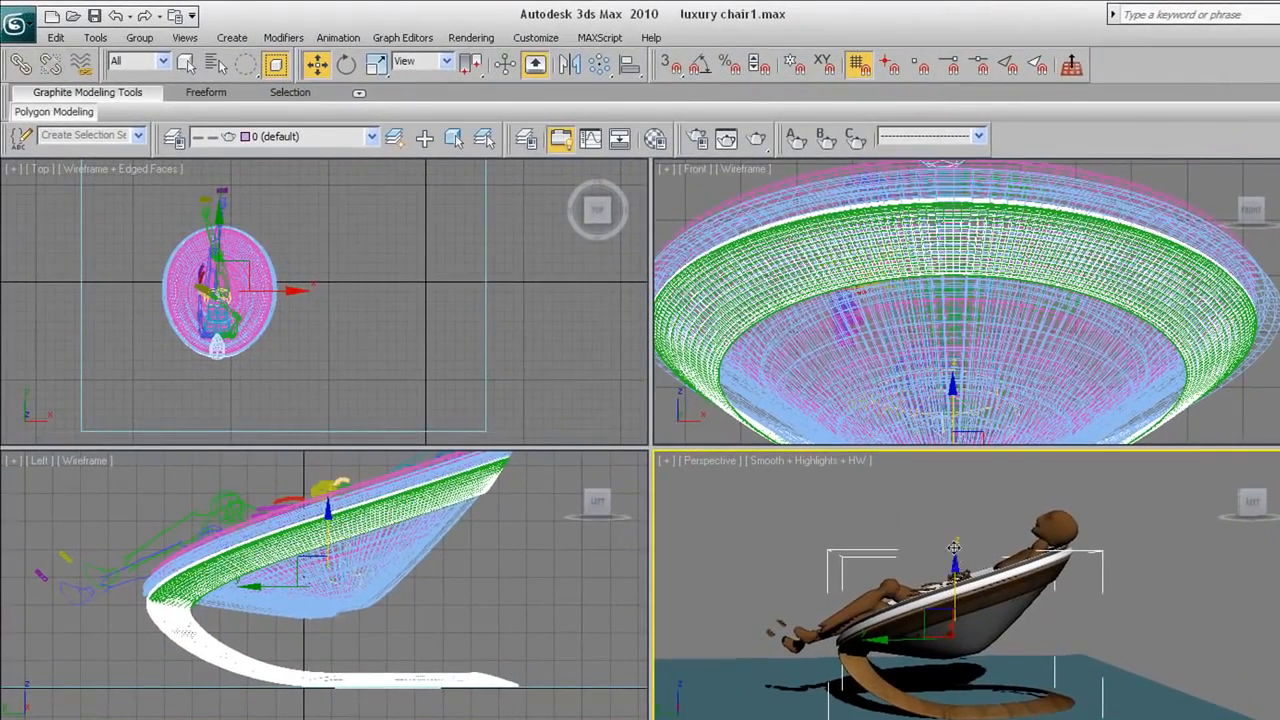
{"action": "left_click_drag", "start_coordinate": [954, 548], "coordinate": [932, 458]}
{"action": "left_click", "coordinate": [950, 683]}
{"action": "middle_click_drag", "start_coordinate": [950, 683], "coordinate": [941, 607], "text": "alt"}
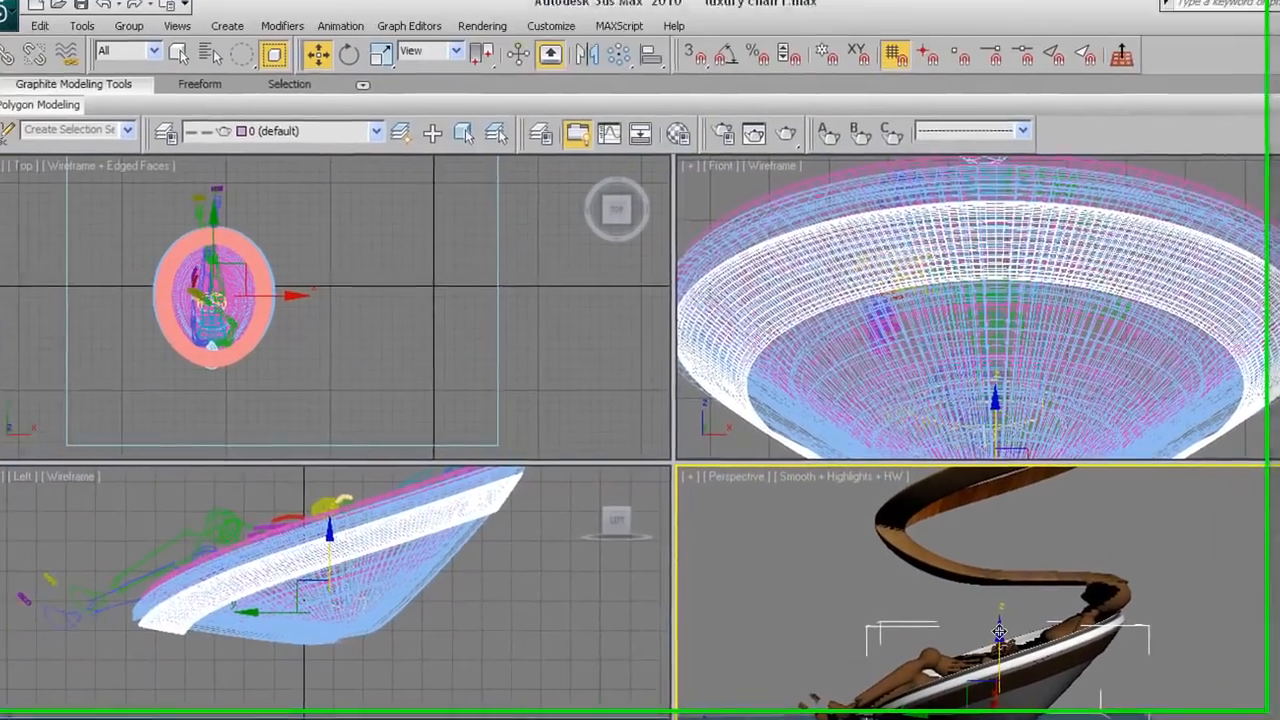
{"action": "left_click_drag", "start_coordinate": [801, 489], "coordinate": [796, 377]}
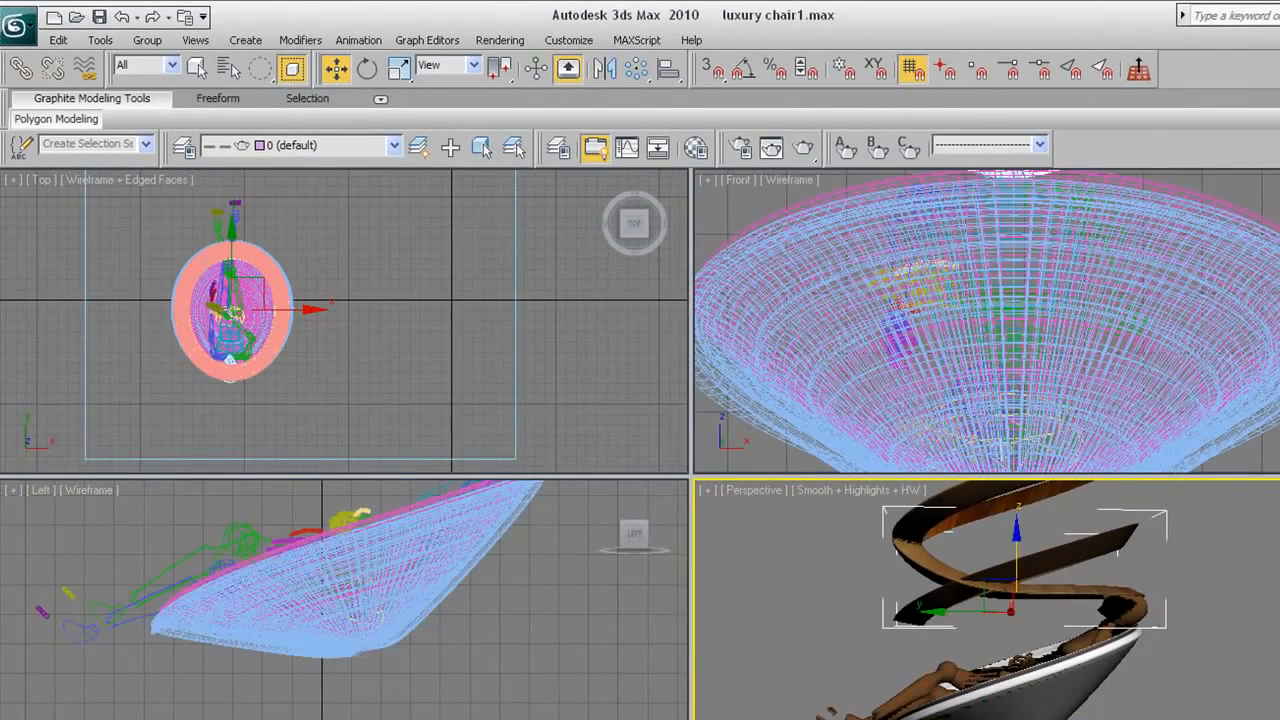
{"action": "left_click", "coordinate": [830, 712]}
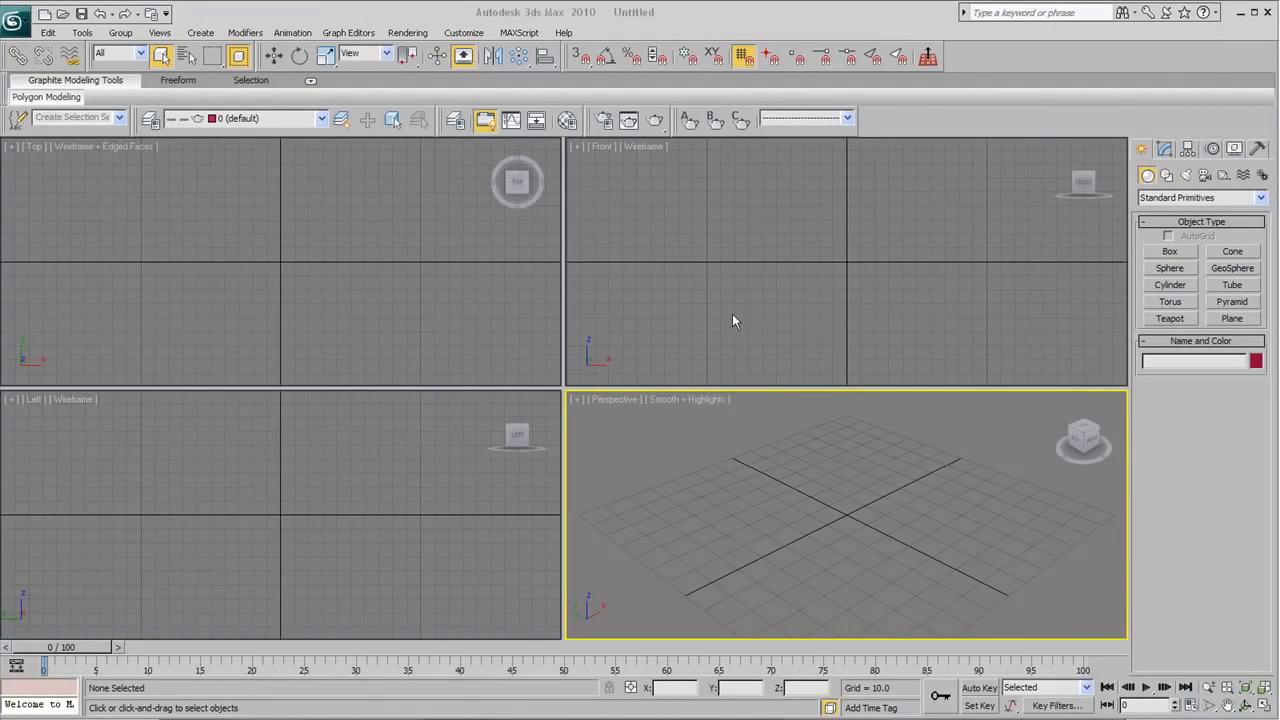
Bring the front vertices of the two stacked ellipses close together and try to weld them.
{"action": "left_click", "coordinate": [1166, 175]}
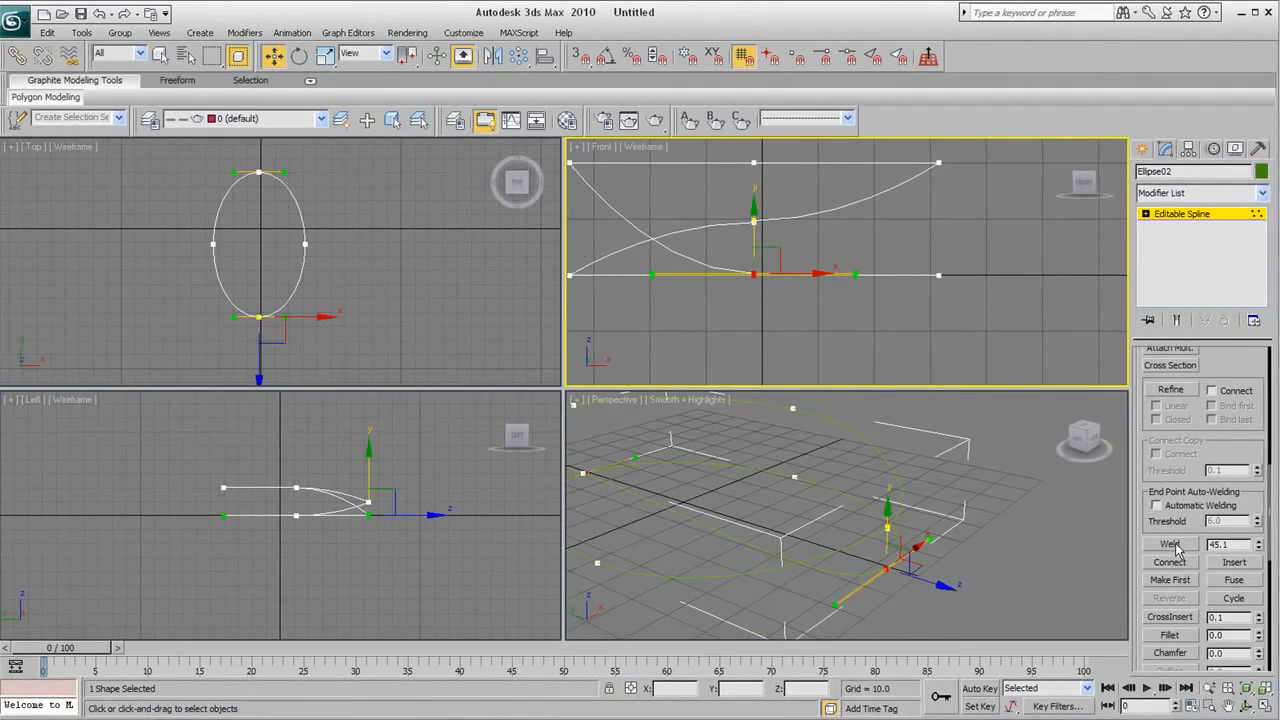
{"action": "left_click", "coordinate": [1170, 544]}
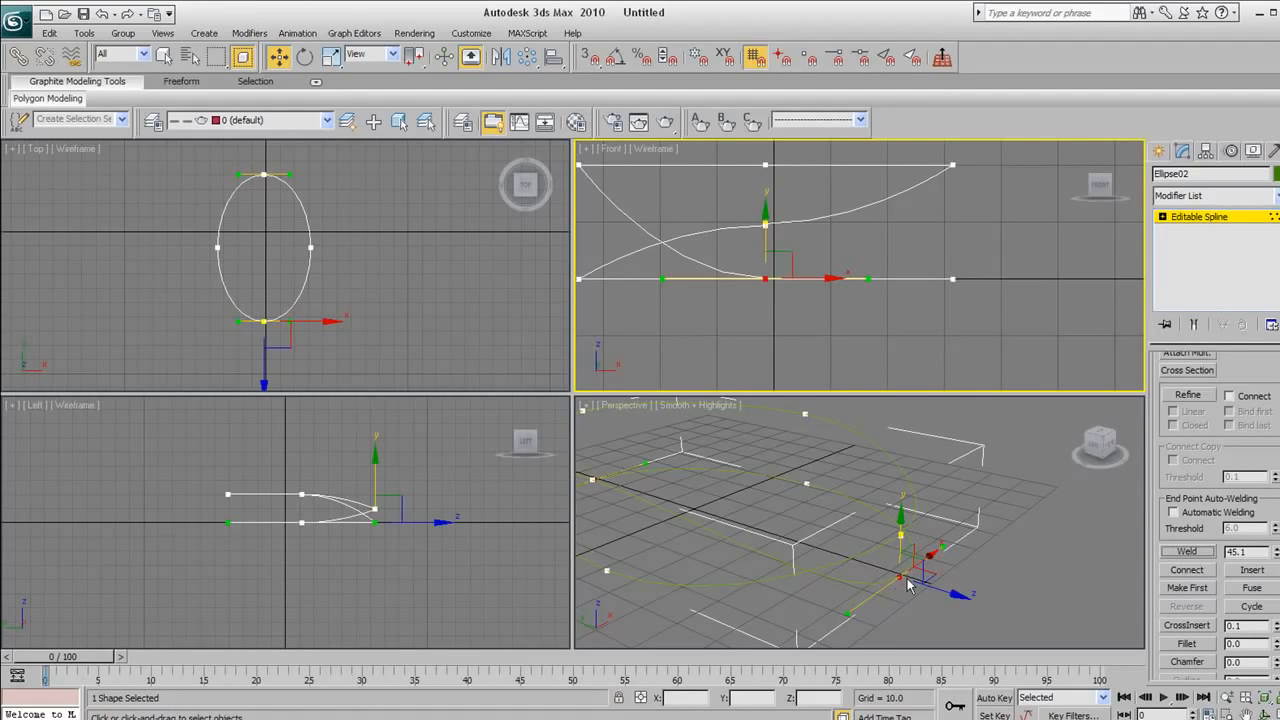
{"action": "left_click", "coordinate": [897, 576]}
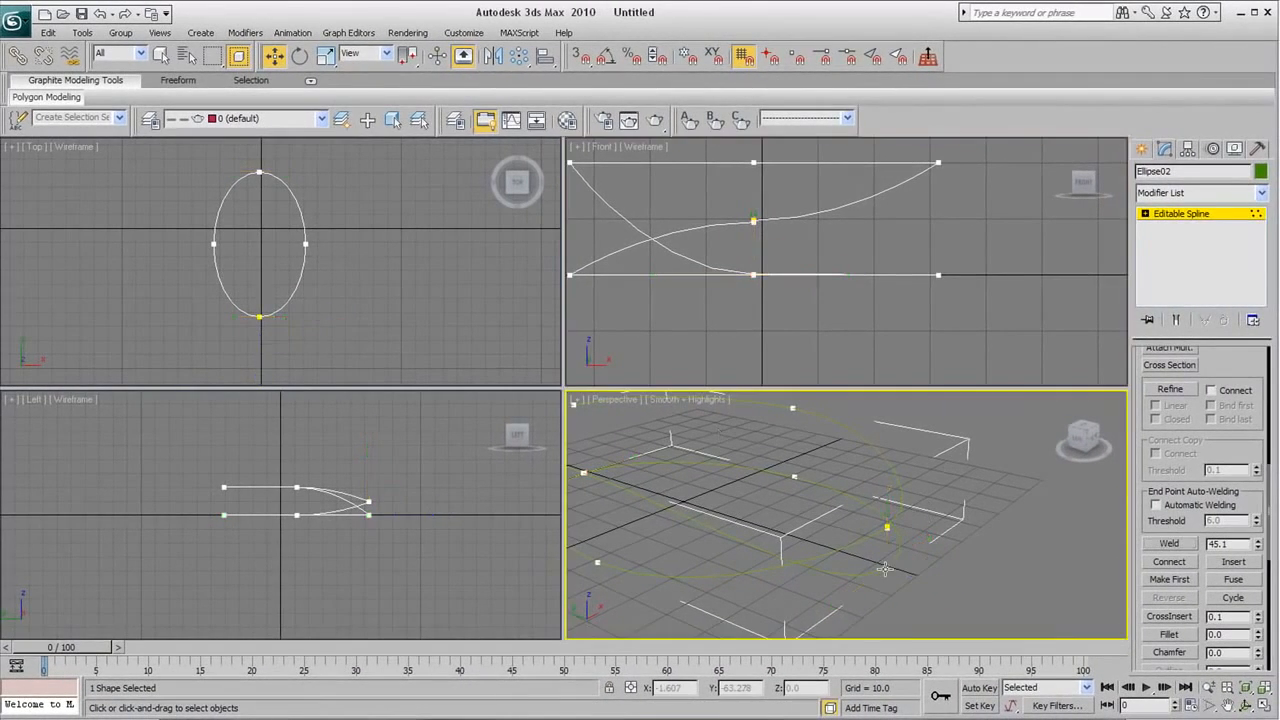
{"action": "left_click_drag", "start_coordinate": [886, 512], "coordinate": [845, 474]}
{"action": "right_click", "coordinate": [806, 196]}
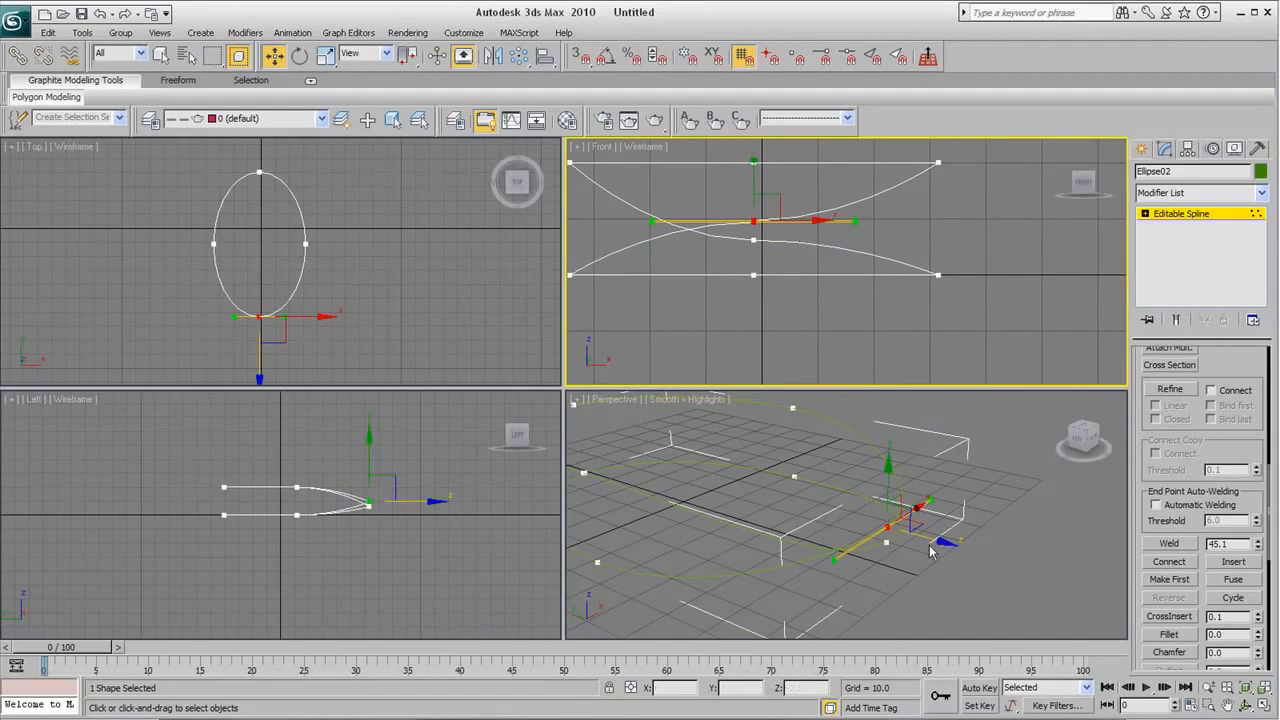
{"action": "left_click", "coordinate": [1170, 544]}
Try raising the selected front vertex to check whether the weld holds, and undo the move.
{"action": "middle_click_drag", "start_coordinate": [859, 570], "coordinate": [980, 591]}
{"action": "left_click_drag", "start_coordinate": [931, 466], "coordinate": [955, 441]}
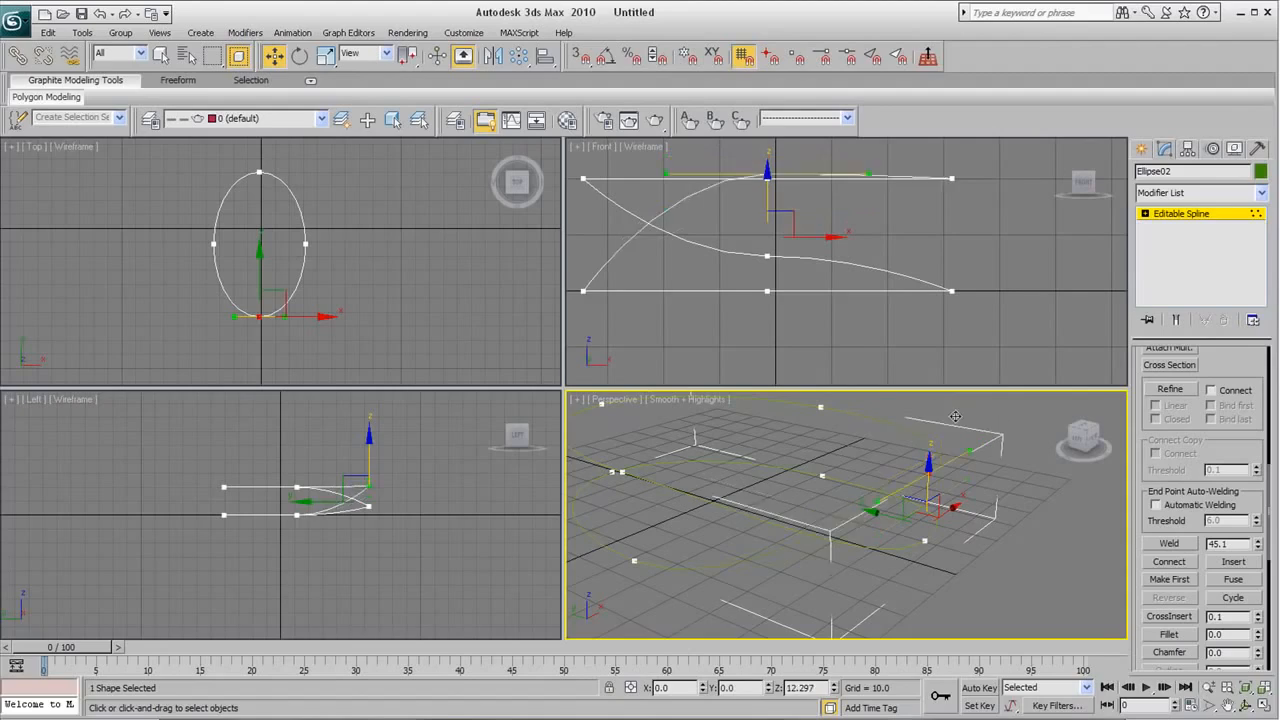
{"action": "key", "text": "ctrl+z"}
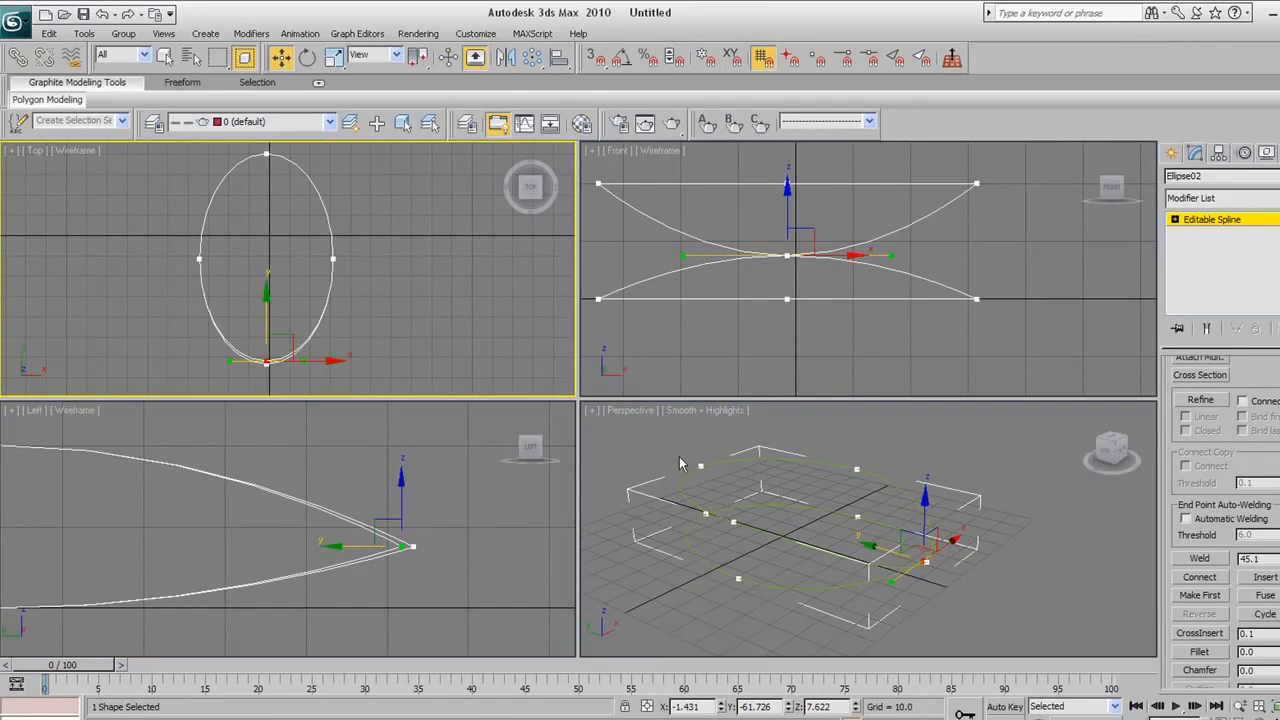
{"action": "right_click", "coordinate": [766, 520]}
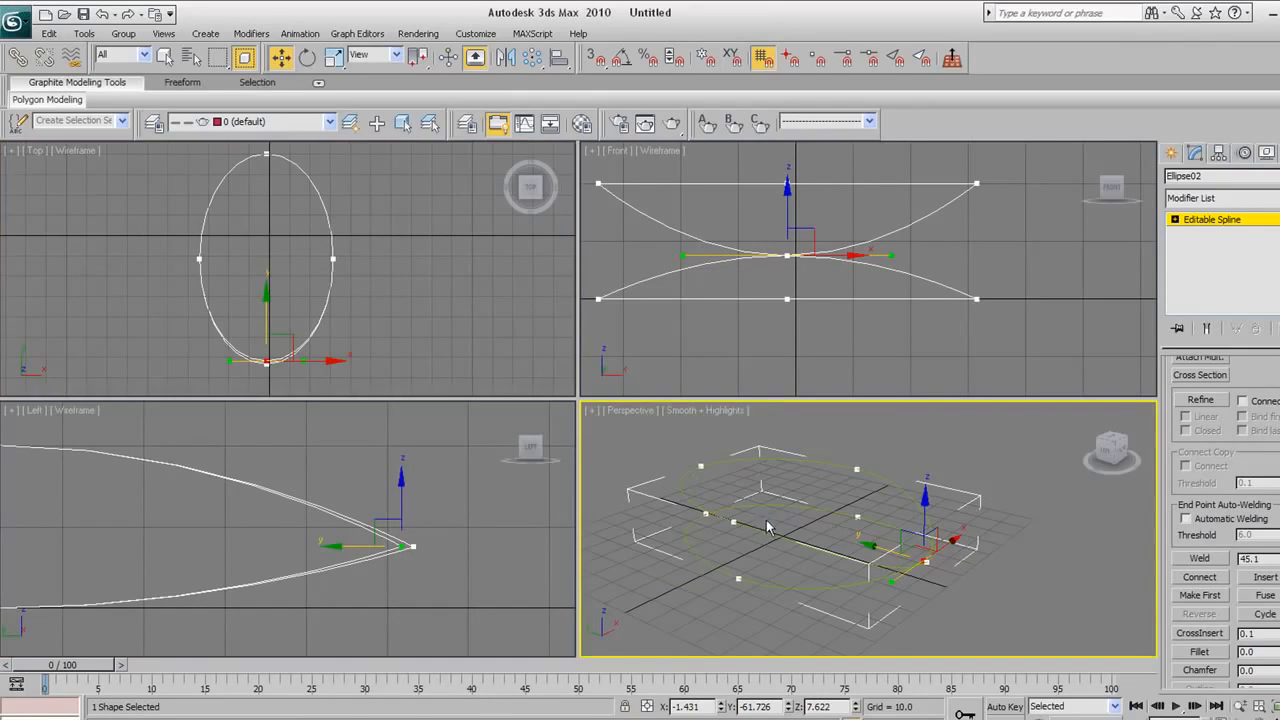
{"action": "left_click", "coordinate": [641, 412]}
{"action": "left_click", "coordinate": [710, 470]}
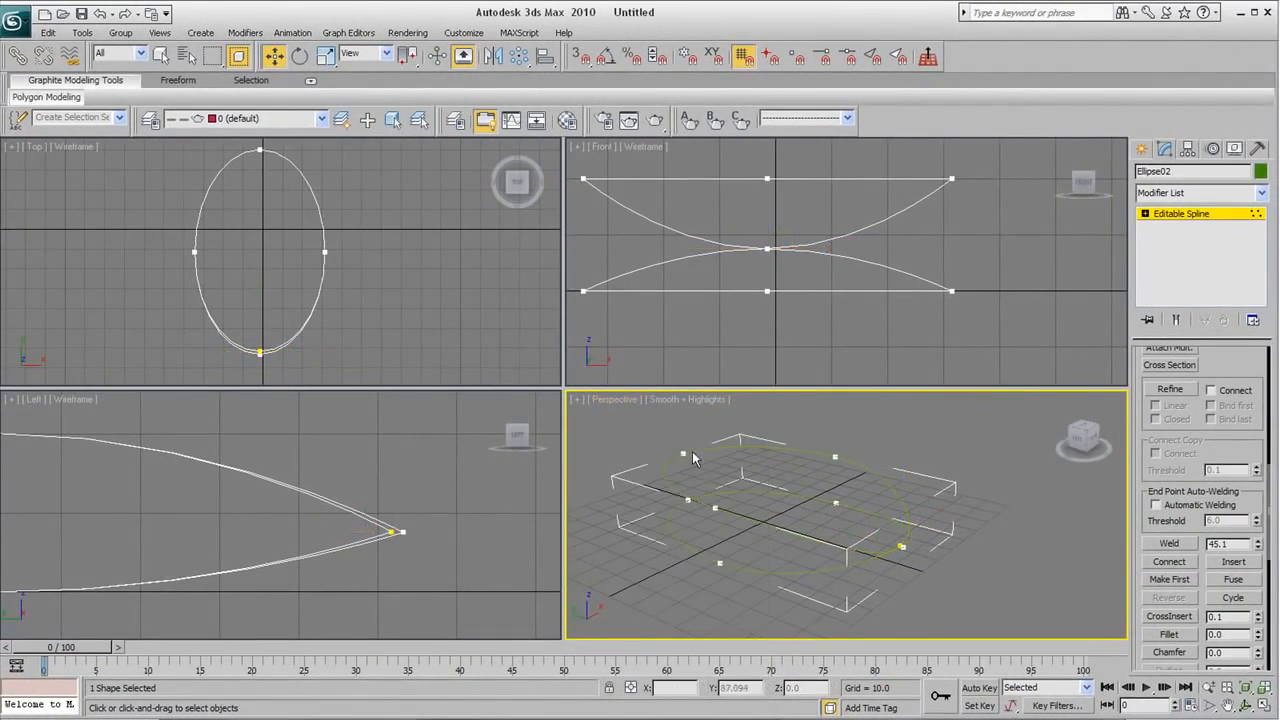
{"action": "left_click_drag", "start_coordinate": [656, 437], "coordinate": [703, 475]}
{"action": "middle_click_drag", "start_coordinate": [755, 240], "coordinate": [751, 262]}
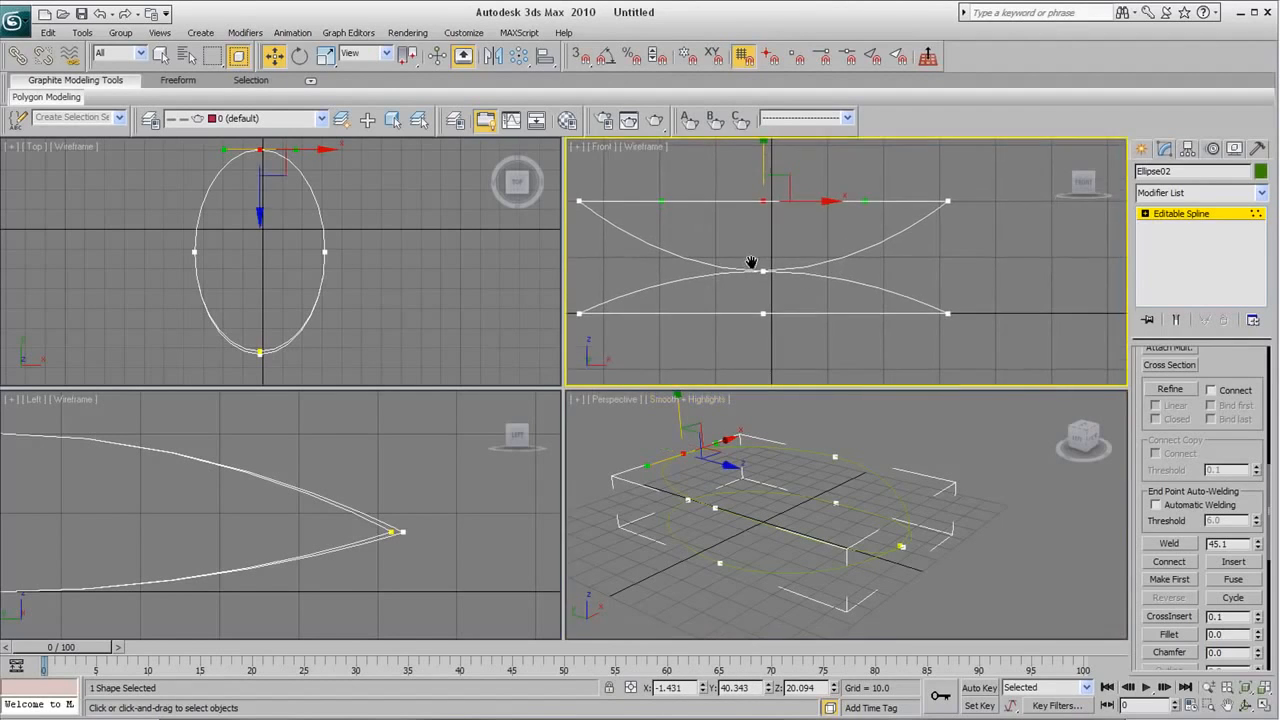
{"action": "left_click", "coordinate": [921, 476]}
{"action": "left_click_drag", "start_coordinate": [649, 435], "coordinate": [704, 474]}
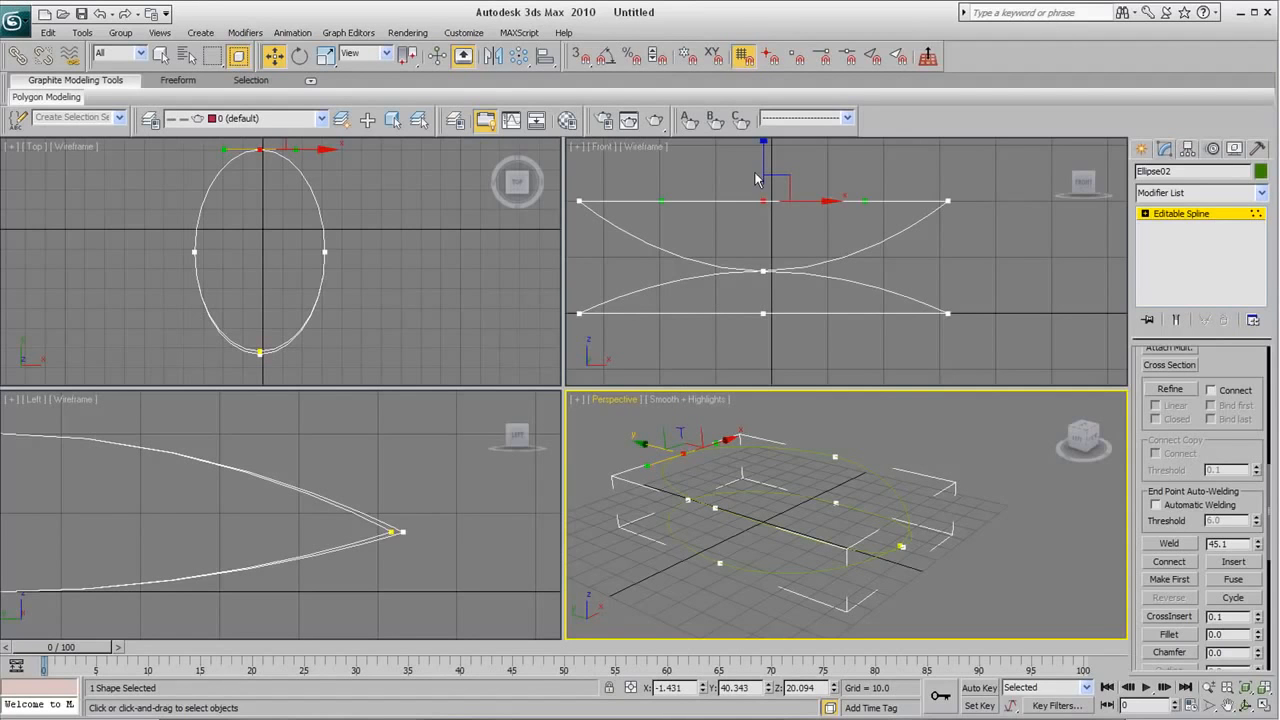
{"action": "left_click", "coordinate": [938, 441]}
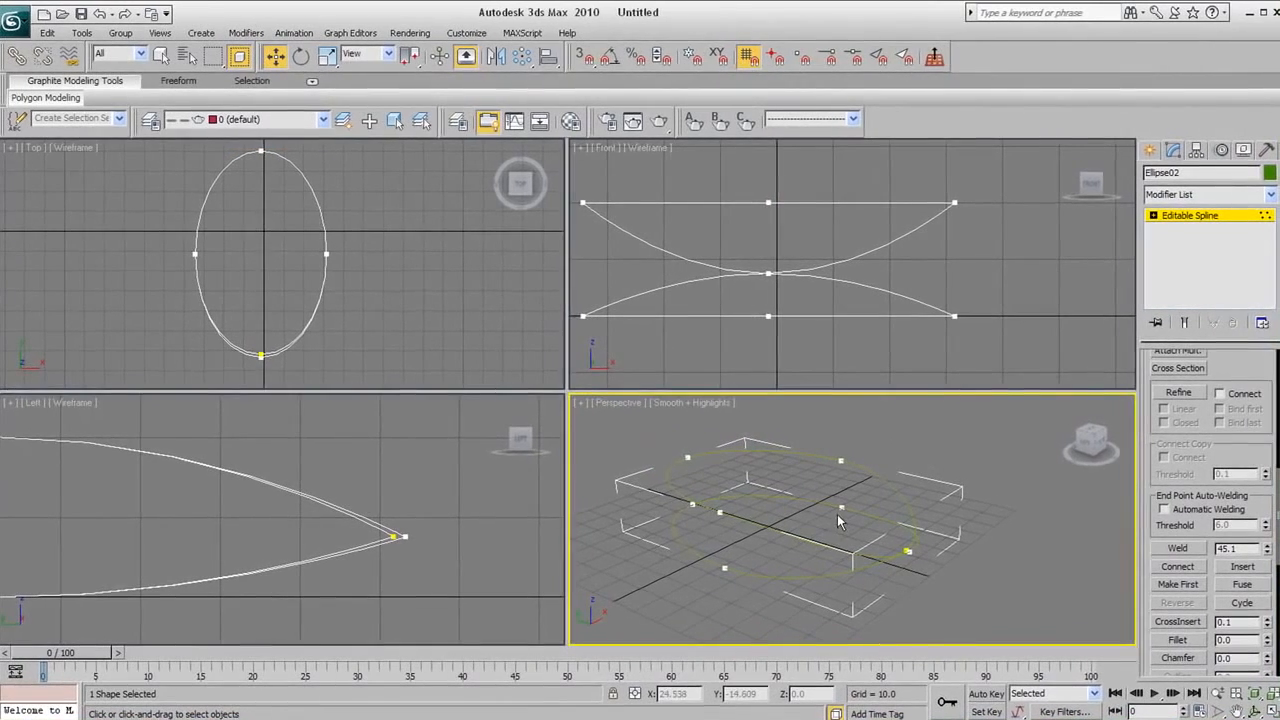
Select the upper ellipse's back vertex and raise it well above the rest of the spline.
{"action": "left_click_drag", "start_coordinate": [656, 439], "coordinate": [721, 488]}
{"action": "middle_click_drag", "start_coordinate": [745, 229], "coordinate": [764, 274]}
{"action": "scroll", "coordinate": [757, 262], "scroll_direction": "down", "scroll_amount": 2}
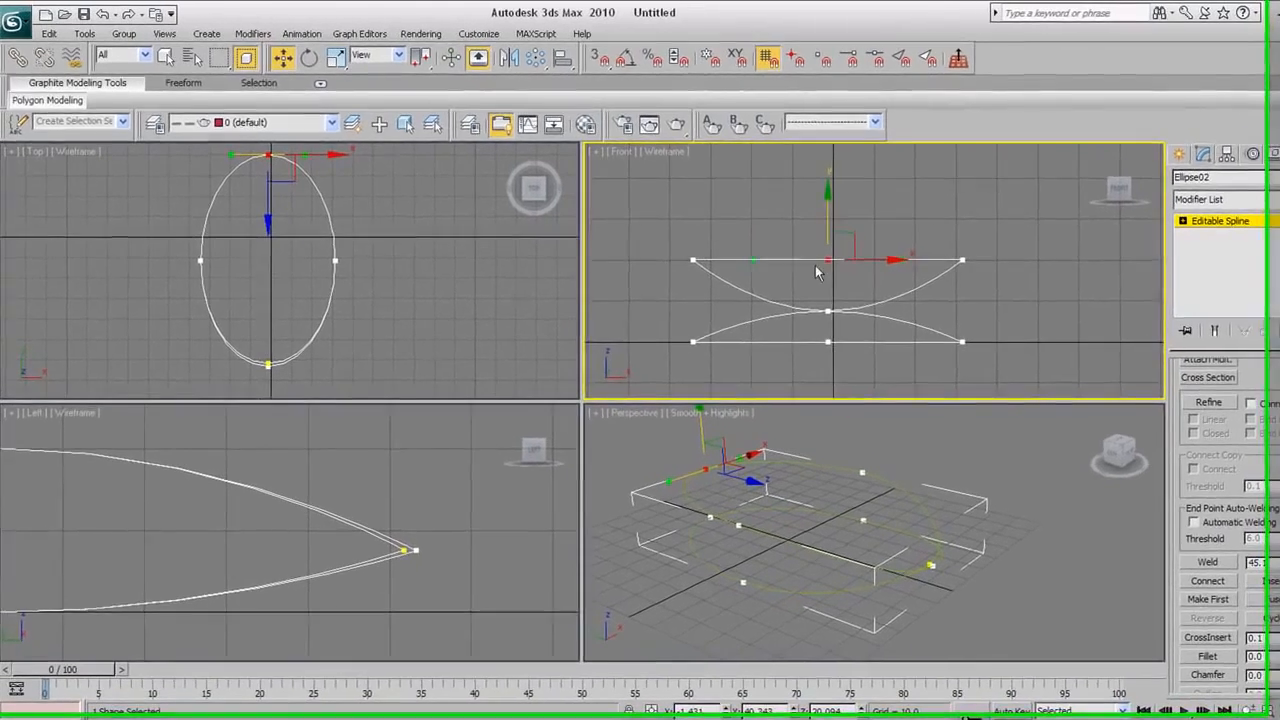
{"action": "middle_click_drag", "start_coordinate": [217, 543], "coordinate": [334, 544]}
{"action": "scroll", "coordinate": [325, 537], "scroll_direction": "down", "scroll_amount": 3}
{"action": "mouse_move", "coordinate": [160, 506]}
{"action": "middle_mouse_down"}
{"action": "mouse_move", "coordinate": [223, 498]}
{"action": "mouse_move", "coordinate": [203, 538]}
{"action": "mouse_move", "coordinate": [214, 506]}
{"action": "mouse_move", "coordinate": [161, 520]}
{"action": "middle_mouse_up"}
{"action": "scroll", "coordinate": [203, 538], "scroll_direction": "down", "scroll_amount": 2}
{"action": "left_click_drag", "start_coordinate": [146, 471], "coordinate": [147, 410]}
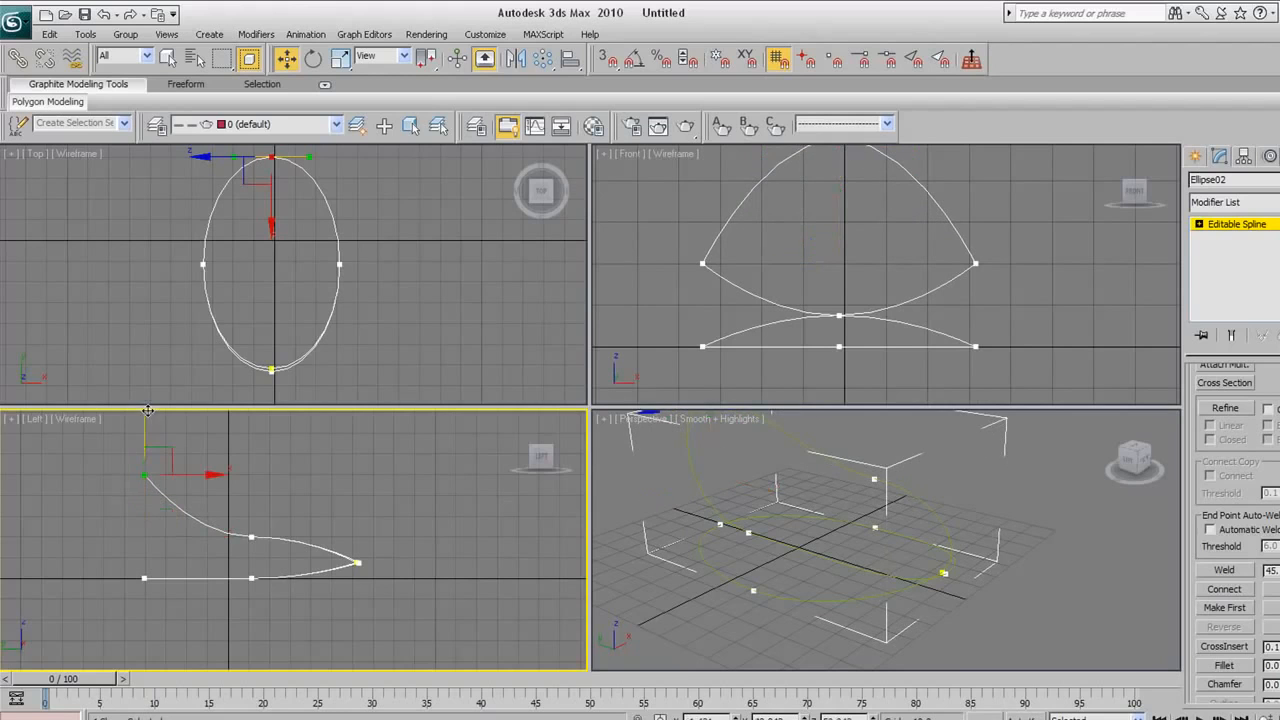
Raise the upper ellipse's two side vertices and rotate their handles to slope down towards the joined front end.
{"action": "left_click_drag", "start_coordinate": [231, 514], "coordinate": [268, 561]}
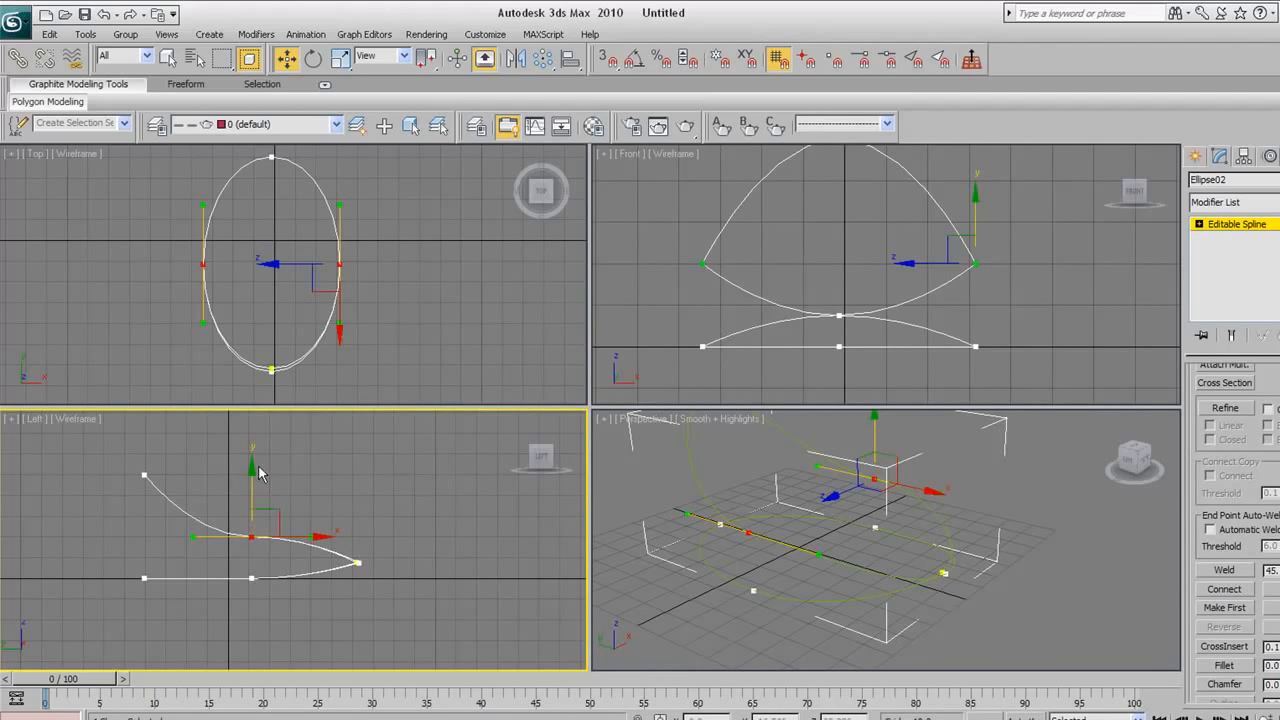
{"action": "left_click_drag", "start_coordinate": [251, 467], "coordinate": [251, 443]}
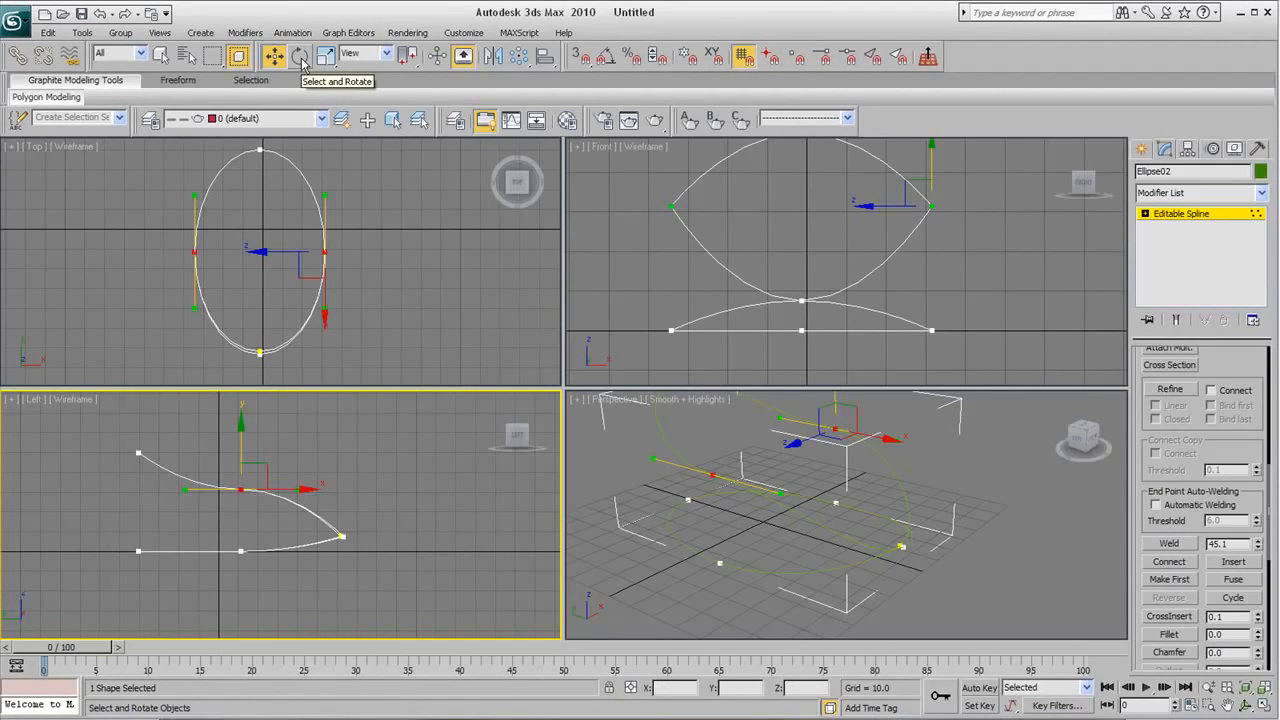
{"action": "left_click", "coordinate": [300, 57]}
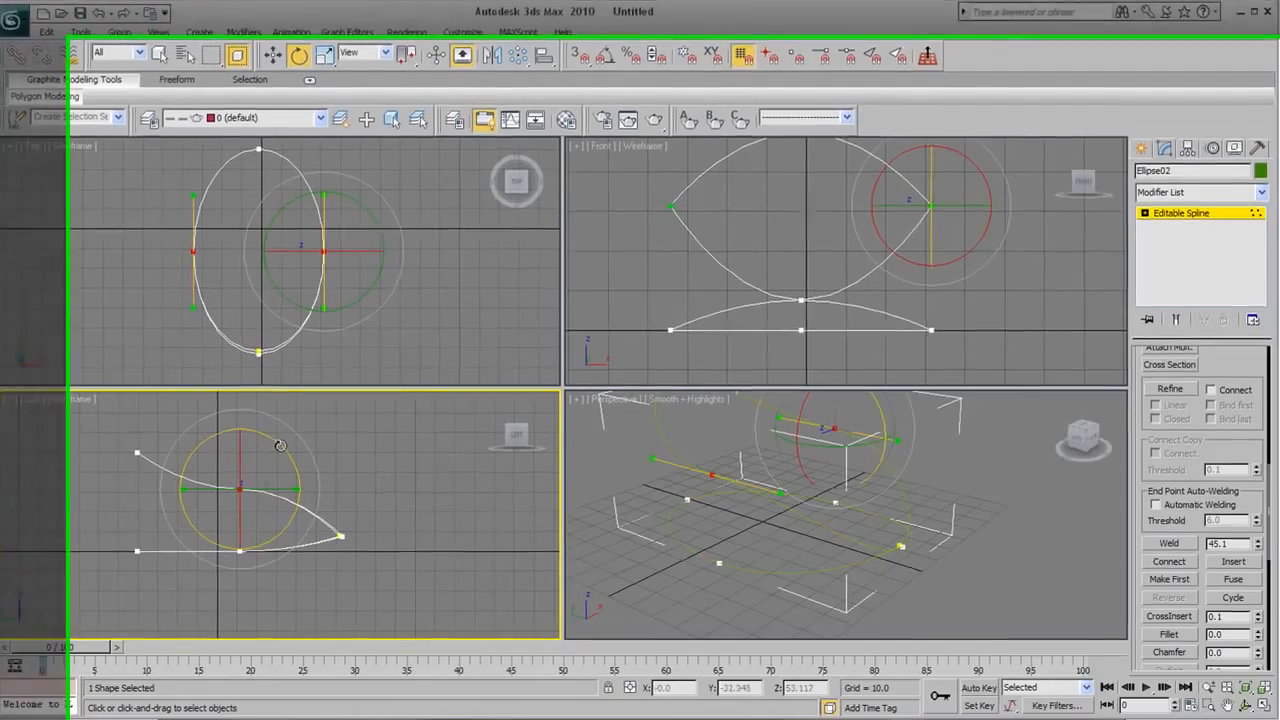
{"action": "mouse_move", "coordinate": [280, 446]}
{"action": "left_mouse_down"}
{"action": "mouse_move", "coordinate": [274, 534]}
{"action": "mouse_move", "coordinate": [200, 505]}
{"action": "mouse_move", "coordinate": [266, 357]}
{"action": "mouse_move", "coordinate": [214, 528]}
{"action": "mouse_move", "coordinate": [266, 434]}
{"action": "left_mouse_up"}
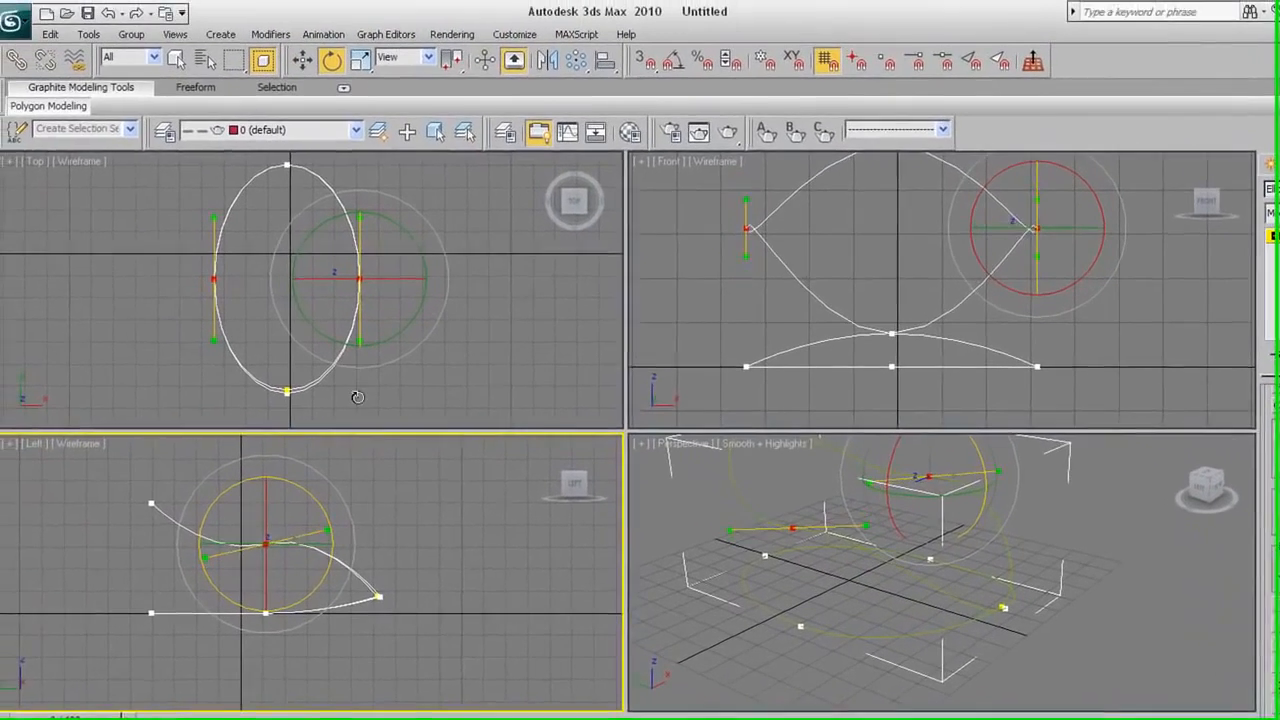
{"action": "left_click_drag", "start_coordinate": [363, 418], "coordinate": [369, 491]}
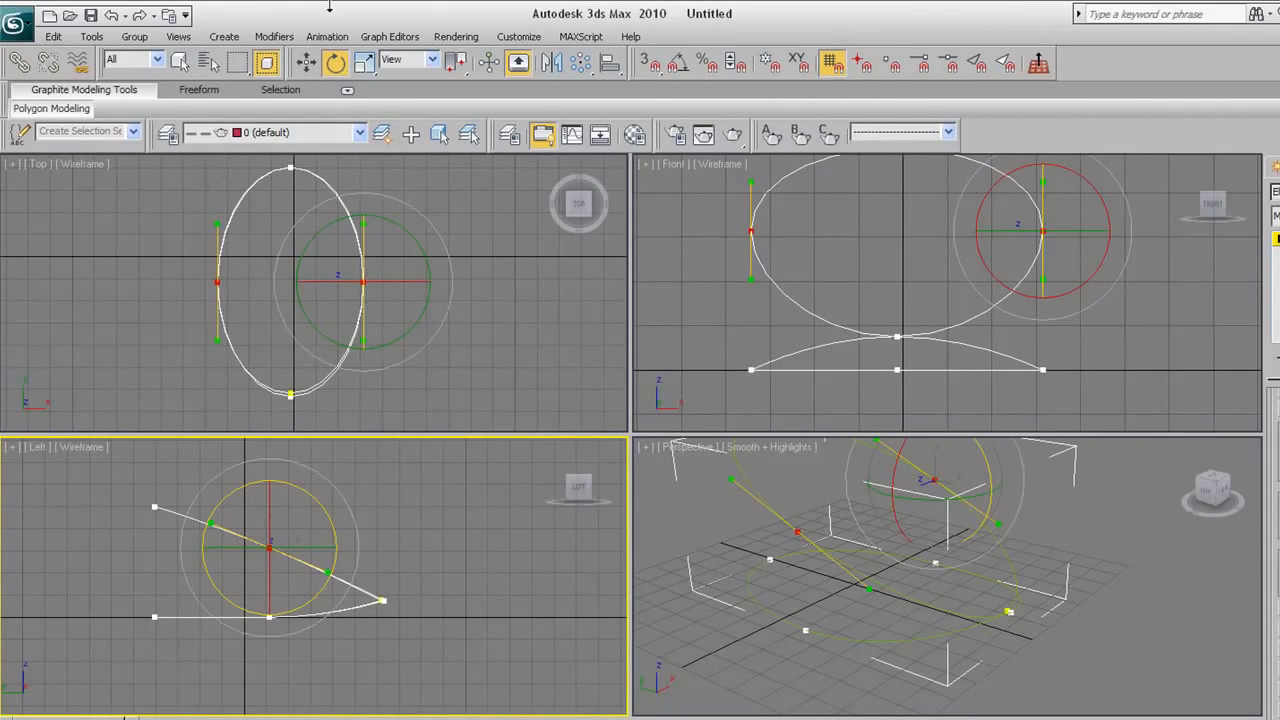
Move the upper ellipse's side vertices further up to arch the top curve, and select its back vertex.
{"action": "left_click", "coordinate": [306, 62]}
{"action": "middle_click_drag", "start_coordinate": [280, 512], "coordinate": [277, 570]}
{"action": "left_click_drag", "start_coordinate": [269, 530], "coordinate": [272, 509]}
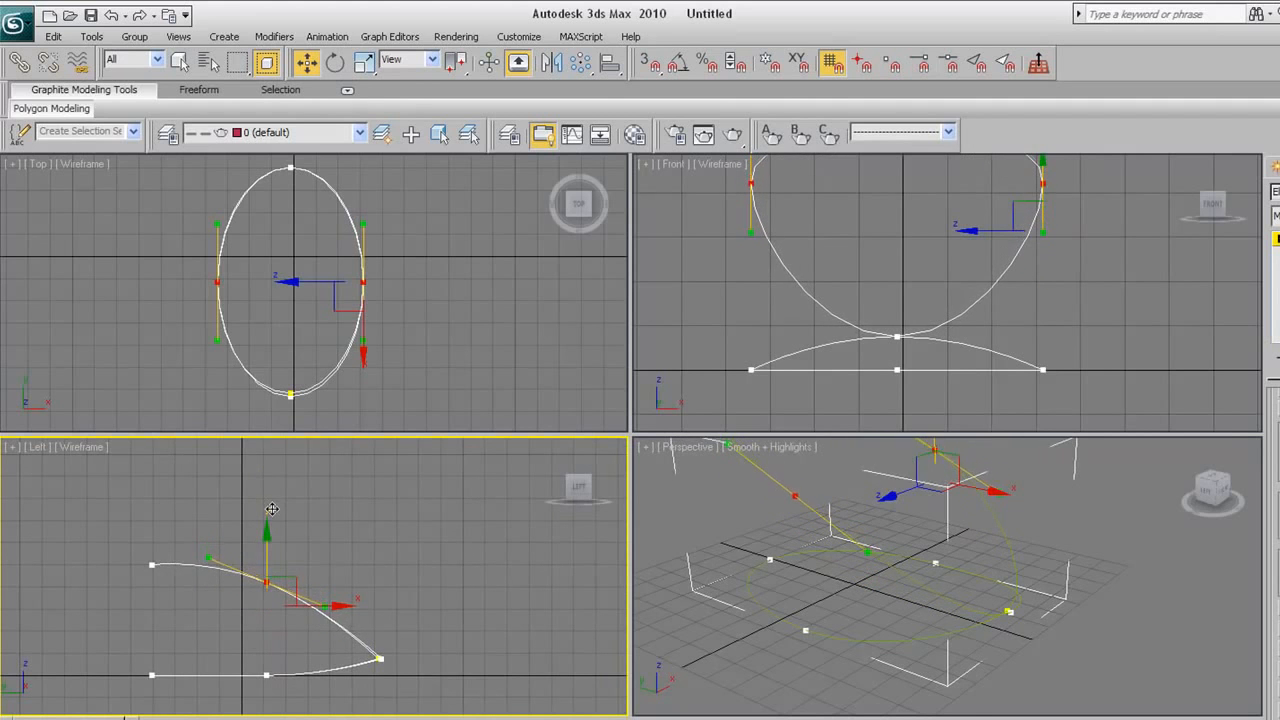
{"action": "left_click", "coordinate": [152, 566]}
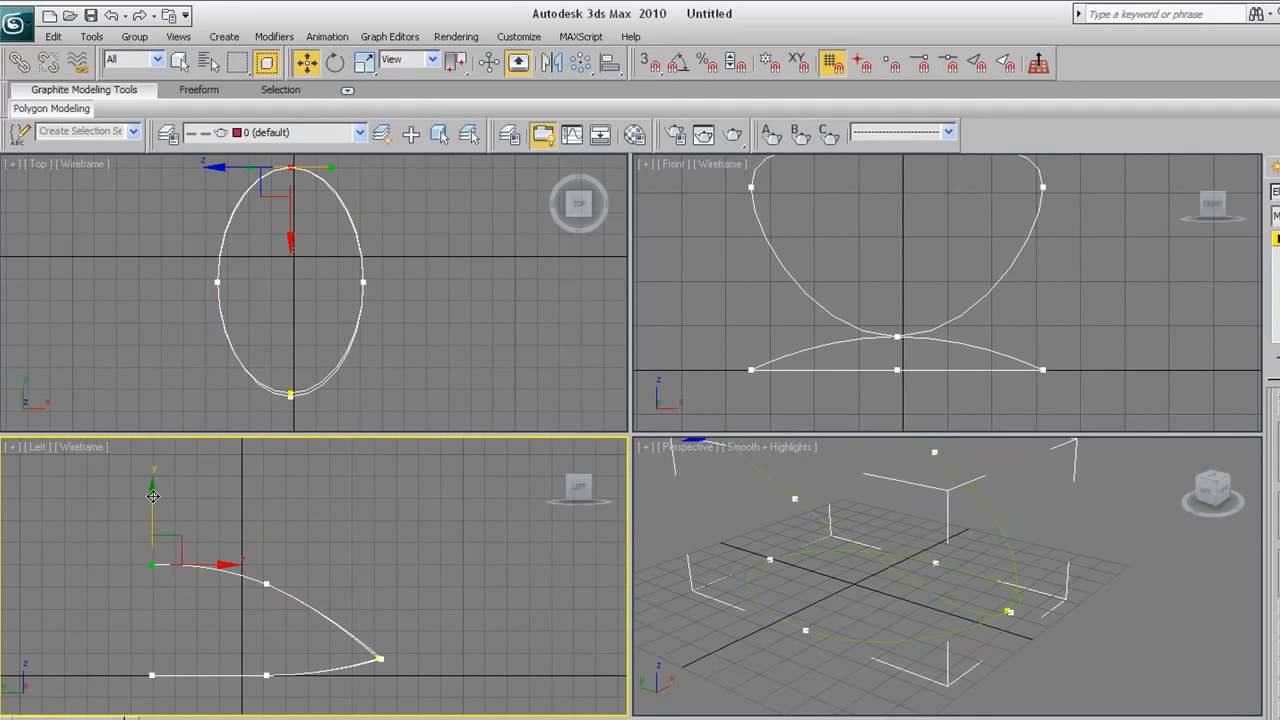
Select the front vertices where the two ellipses meet and raise them slightly.
{"action": "middle_click_drag", "start_coordinate": [336, 639], "coordinate": [340, 569]}
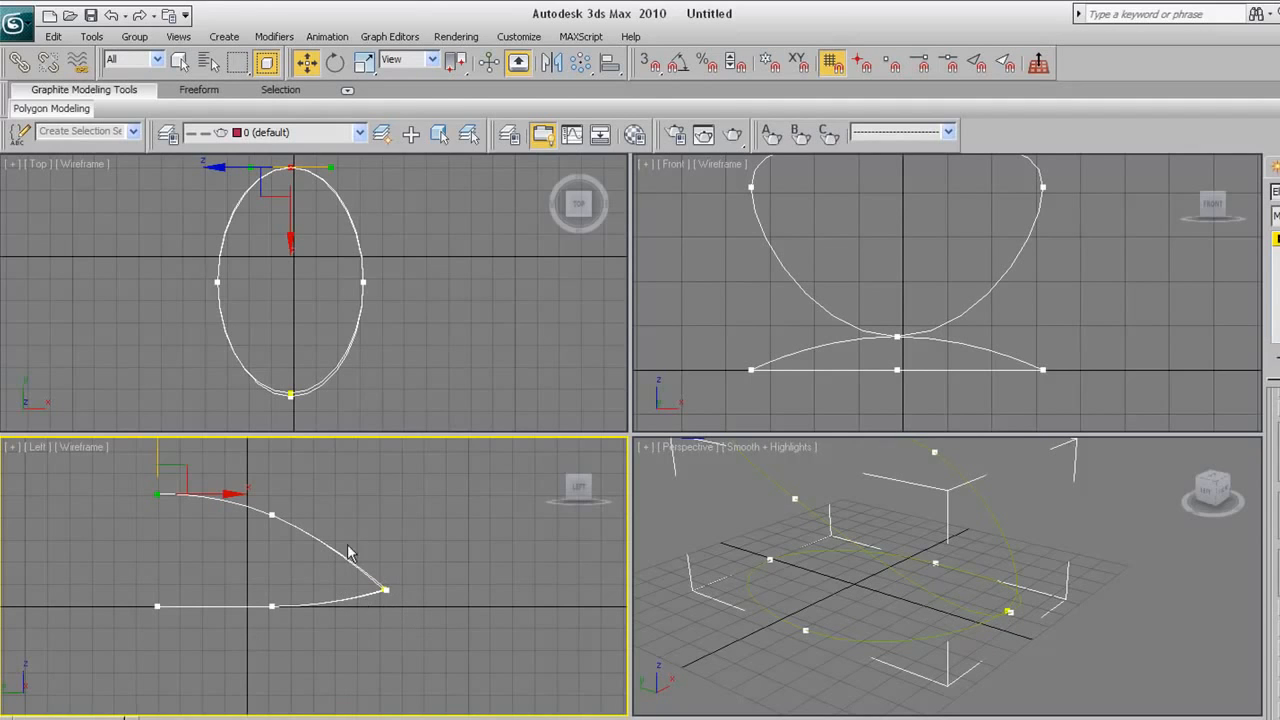
{"action": "left_click", "coordinate": [388, 586]}
{"action": "left_click_drag", "start_coordinate": [385, 518], "coordinate": [385, 490]}
Raise the upper ellipse's side vertices slightly and rotate their handles to a flatter slope.
{"action": "middle_click_drag", "start_coordinate": [269, 528], "coordinate": [278, 545]}
{"action": "left_click_drag", "start_coordinate": [266, 517], "coordinate": [299, 559]}
{"action": "left_click_drag", "start_coordinate": [282, 476], "coordinate": [283, 460]}
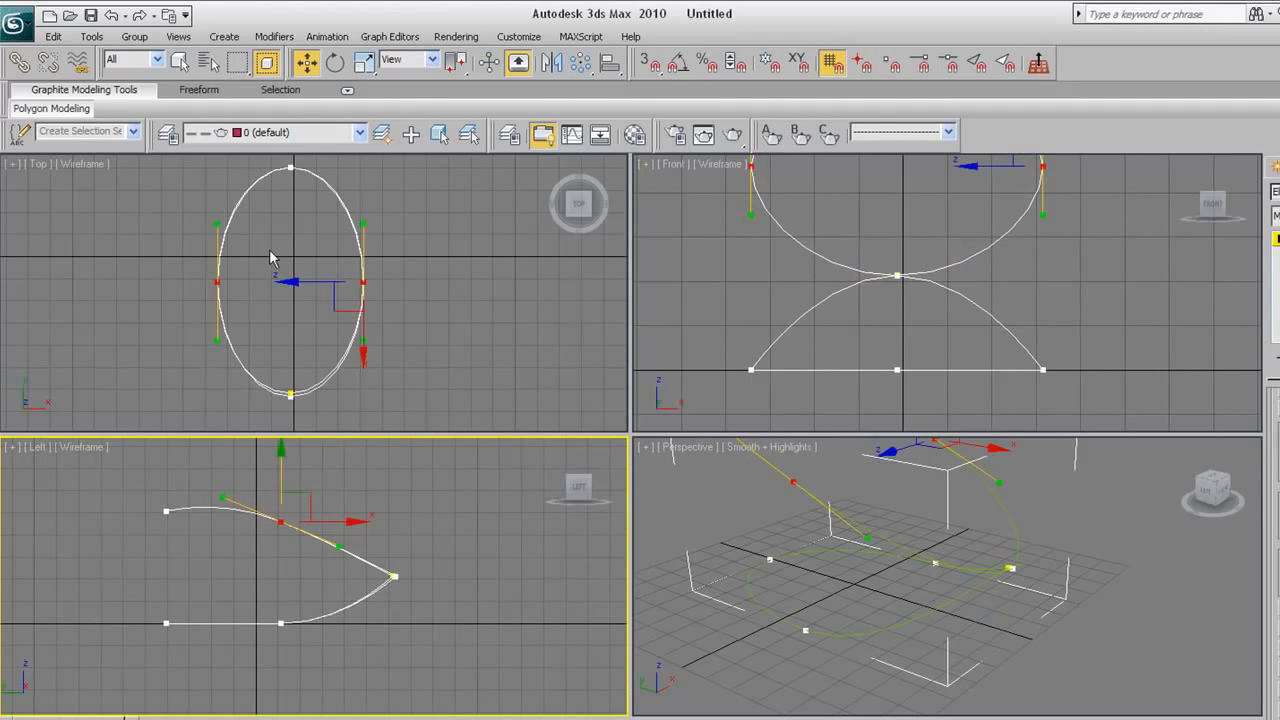
{"action": "left_click", "coordinate": [337, 63]}
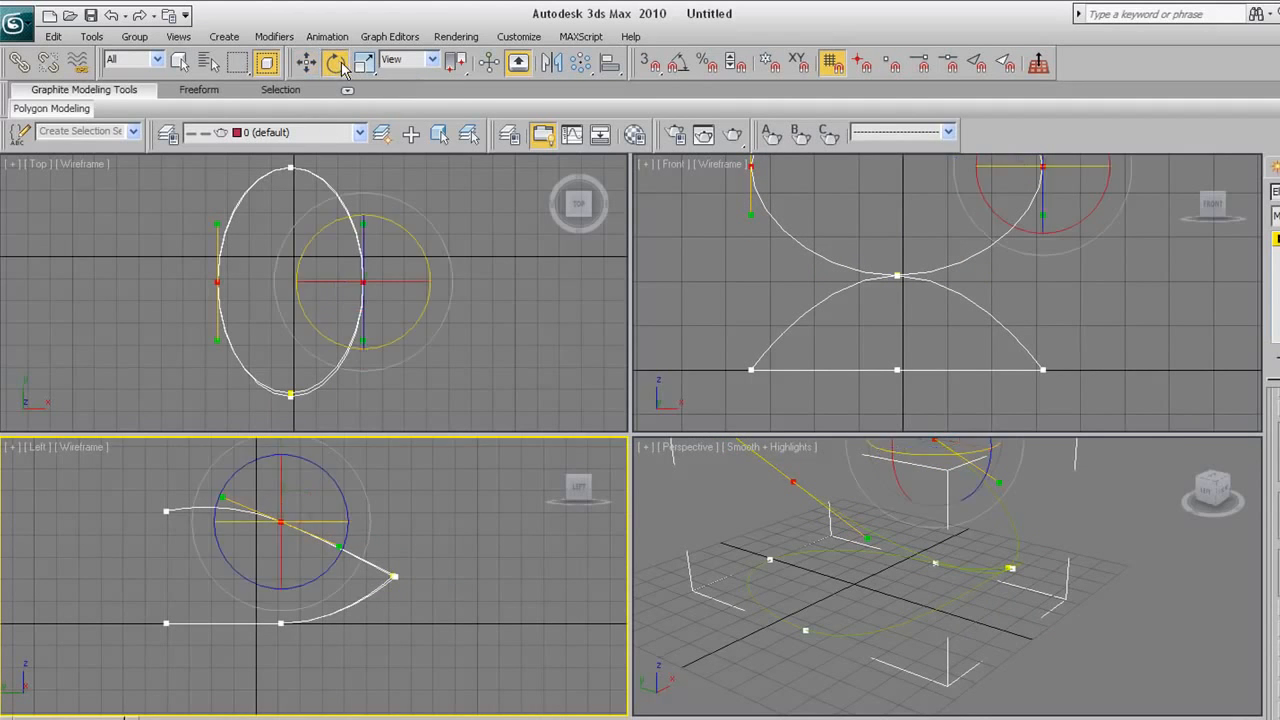
{"action": "left_click_drag", "start_coordinate": [344, 500], "coordinate": [351, 476]}
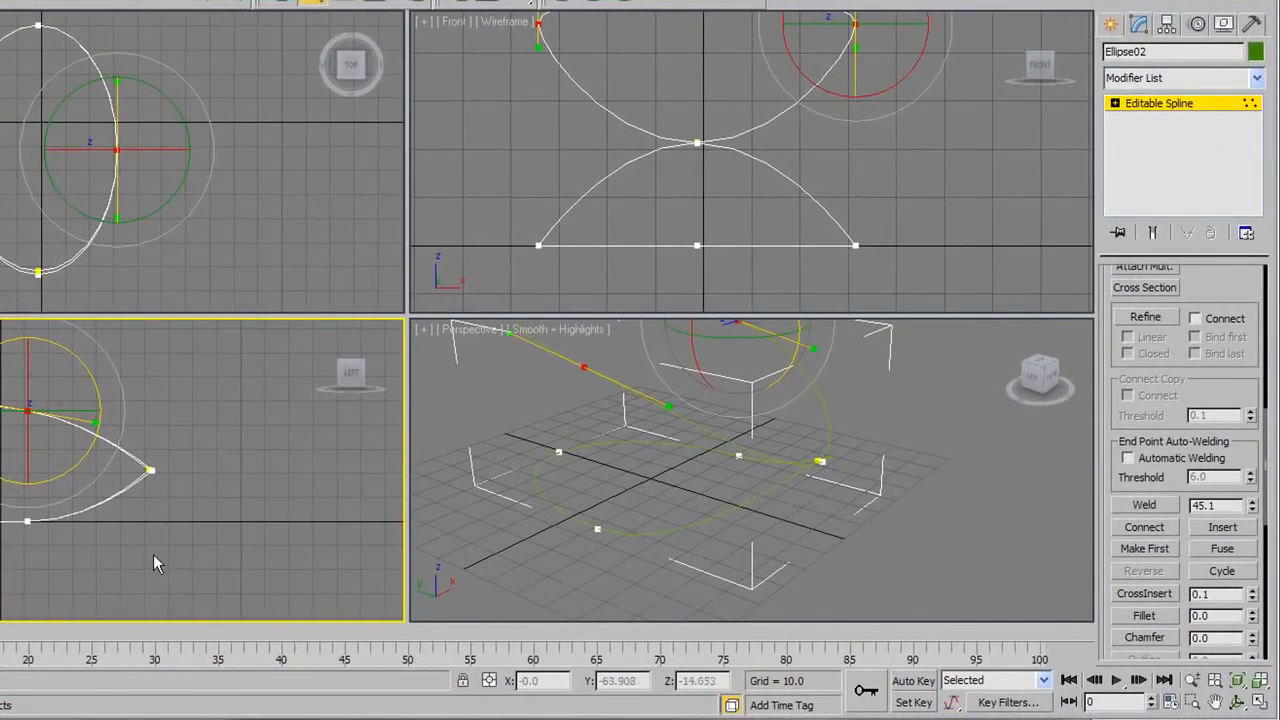
Leave vertex editing, deselect the spline and examine its curved shape from several perspective angles.
{"action": "middle_click_drag", "start_coordinate": [904, 447], "coordinate": [863, 495]}
{"action": "scroll", "coordinate": [768, 442], "scroll_direction": "down", "scroll_amount": 3}
{"action": "middle_click_drag", "start_coordinate": [255, 400], "coordinate": [274, 421]}
{"action": "middle_click_drag", "start_coordinate": [570, 430], "coordinate": [553, 436]}
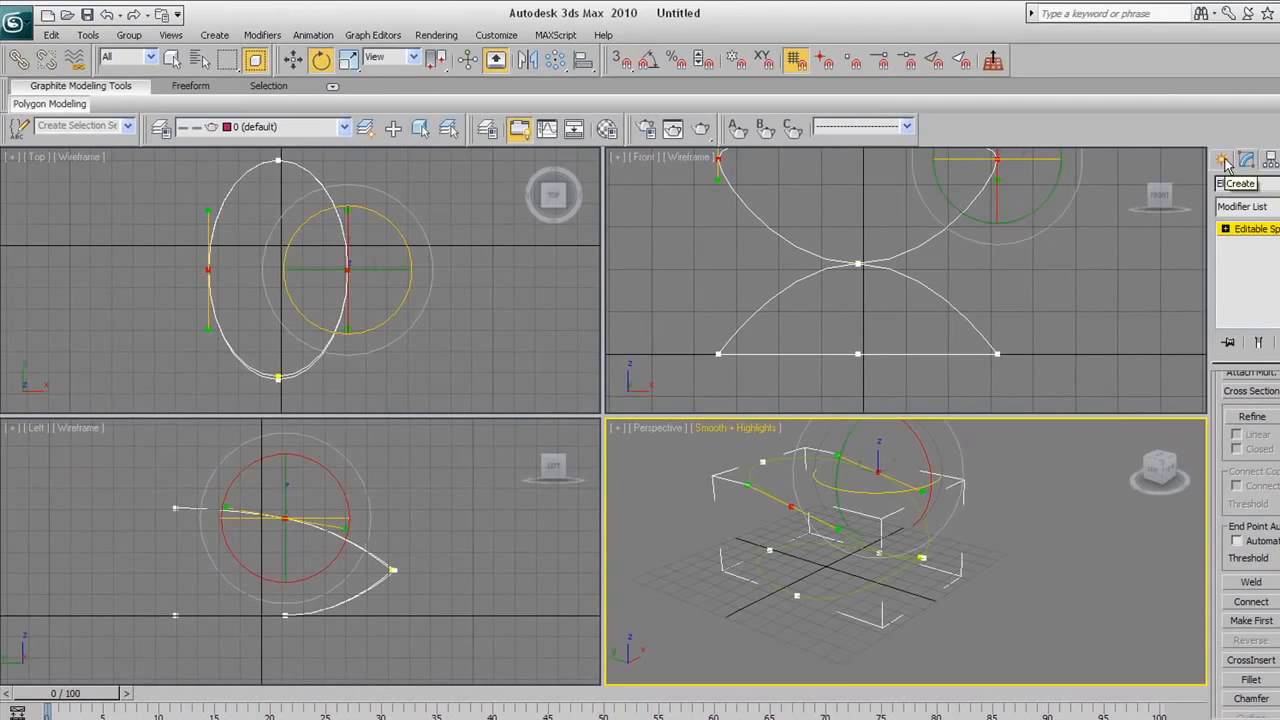
{"action": "left_click", "coordinate": [1224, 161]}
{"action": "left_click", "coordinate": [842, 608]}
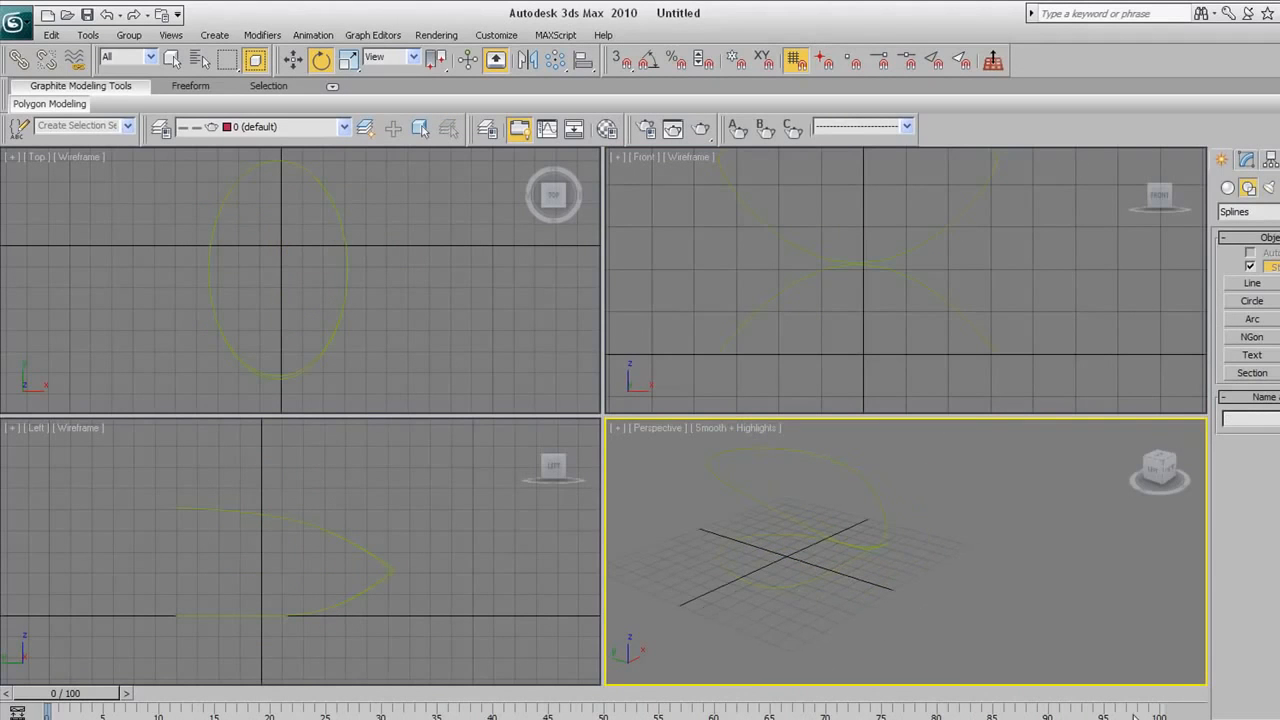
{"action": "key", "text": "ctrl+r"}
{"action": "left_click_drag", "start_coordinate": [998, 638], "coordinate": [962, 550]}
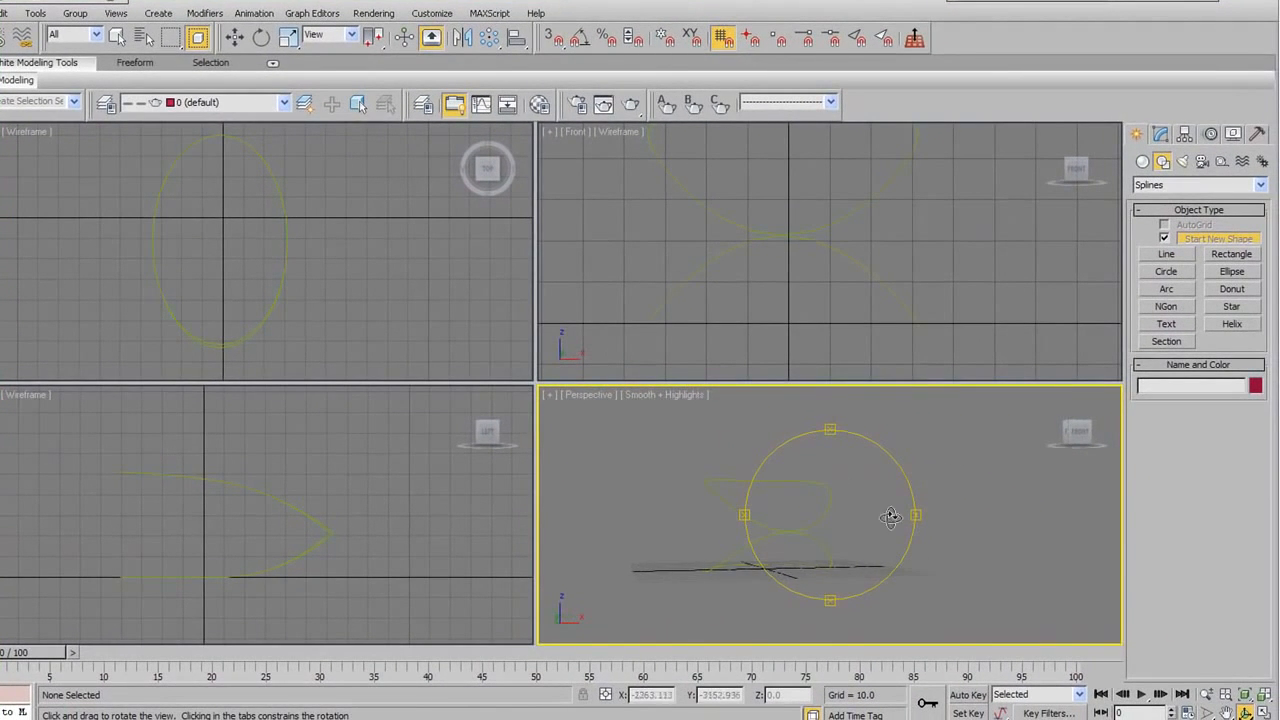
{"action": "left_click_drag", "start_coordinate": [890, 517], "coordinate": [772, 556]}
Select the joined ellipse spline with the Move tool and open its modifier settings.
{"action": "left_click", "coordinate": [234, 37]}
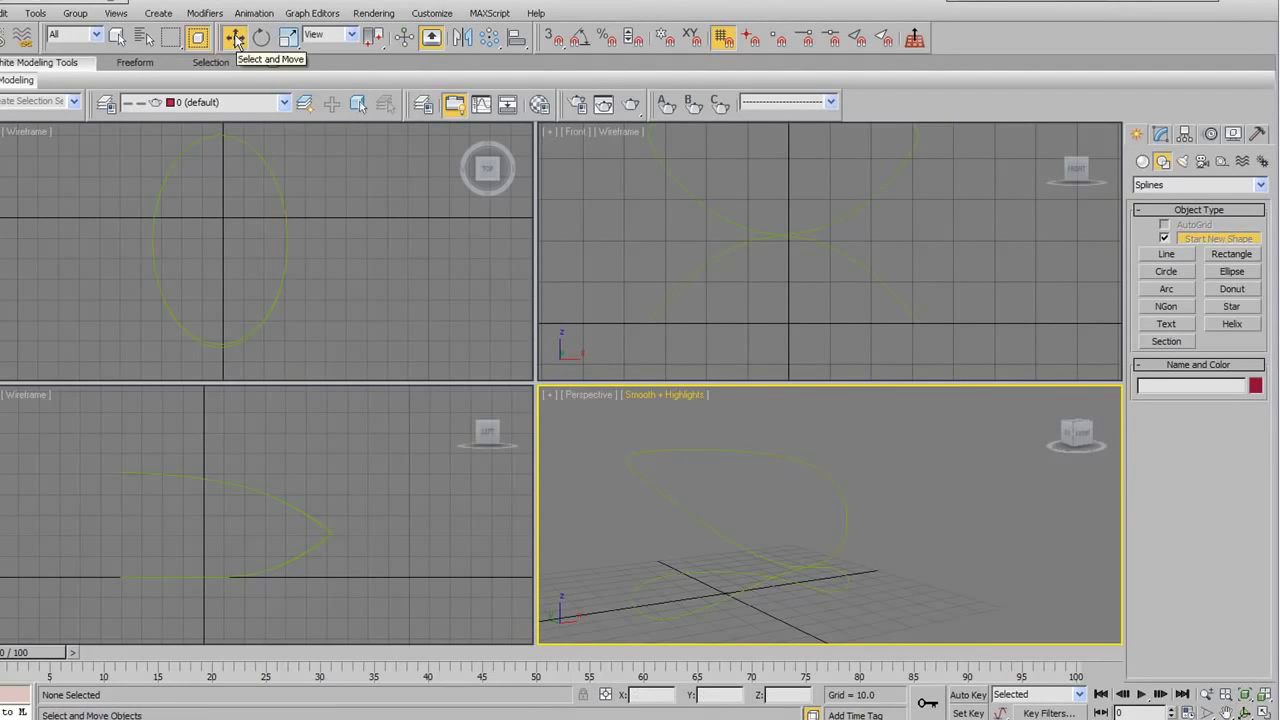
{"action": "left_click", "coordinate": [838, 490]}
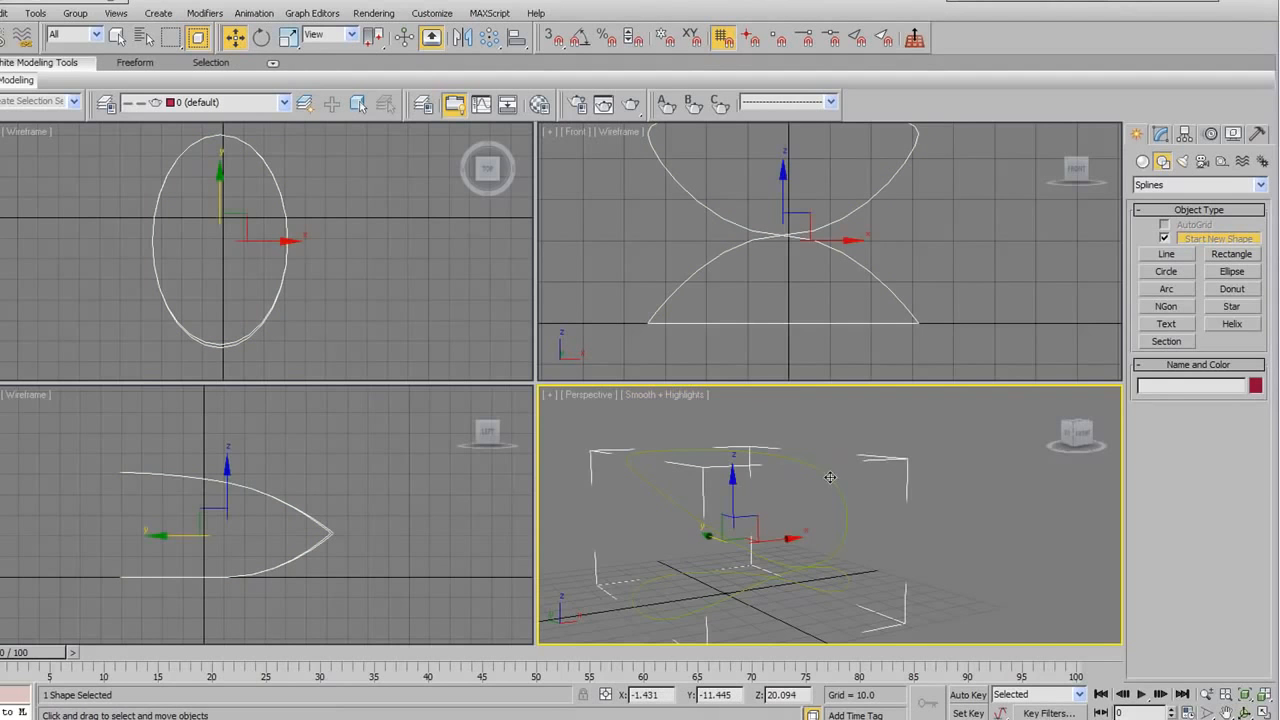
{"action": "middle_click_drag", "start_coordinate": [808, 525], "coordinate": [828, 510]}
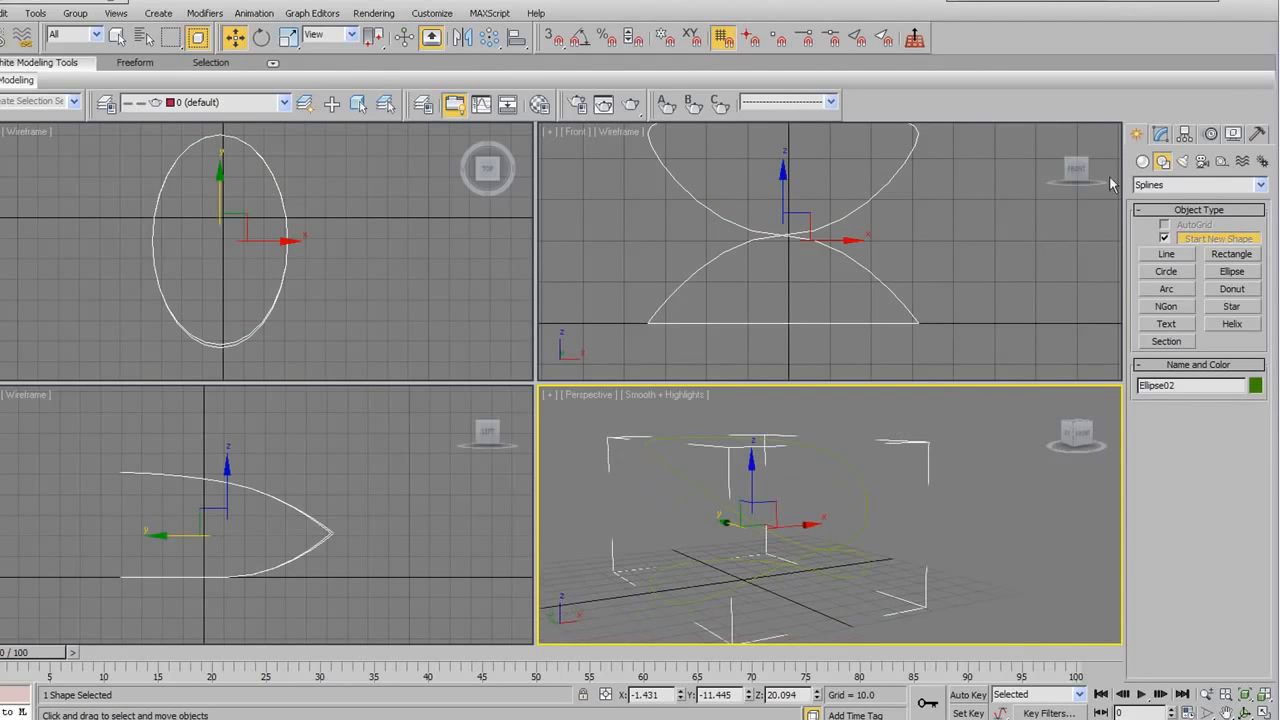
{"action": "left_click", "coordinate": [1162, 135]}
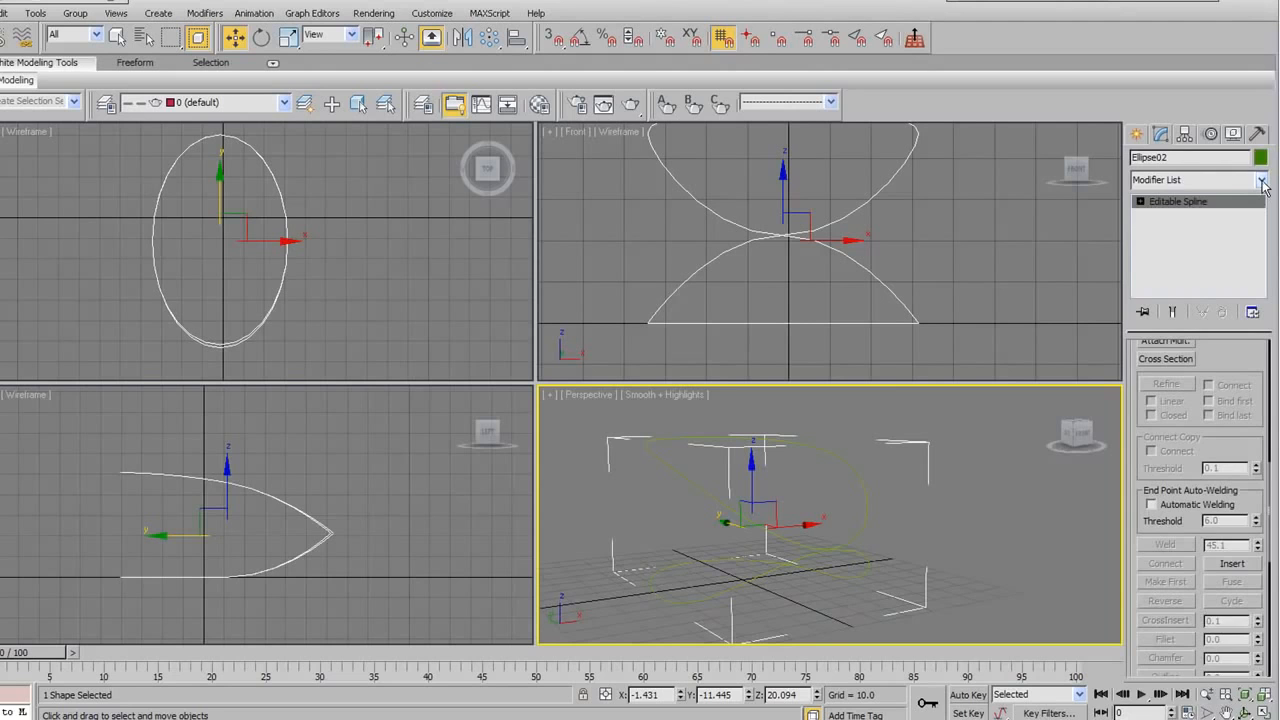
Apply a Sweep modifier to the ellipse spline.
{"action": "left_click", "coordinate": [1262, 180]}
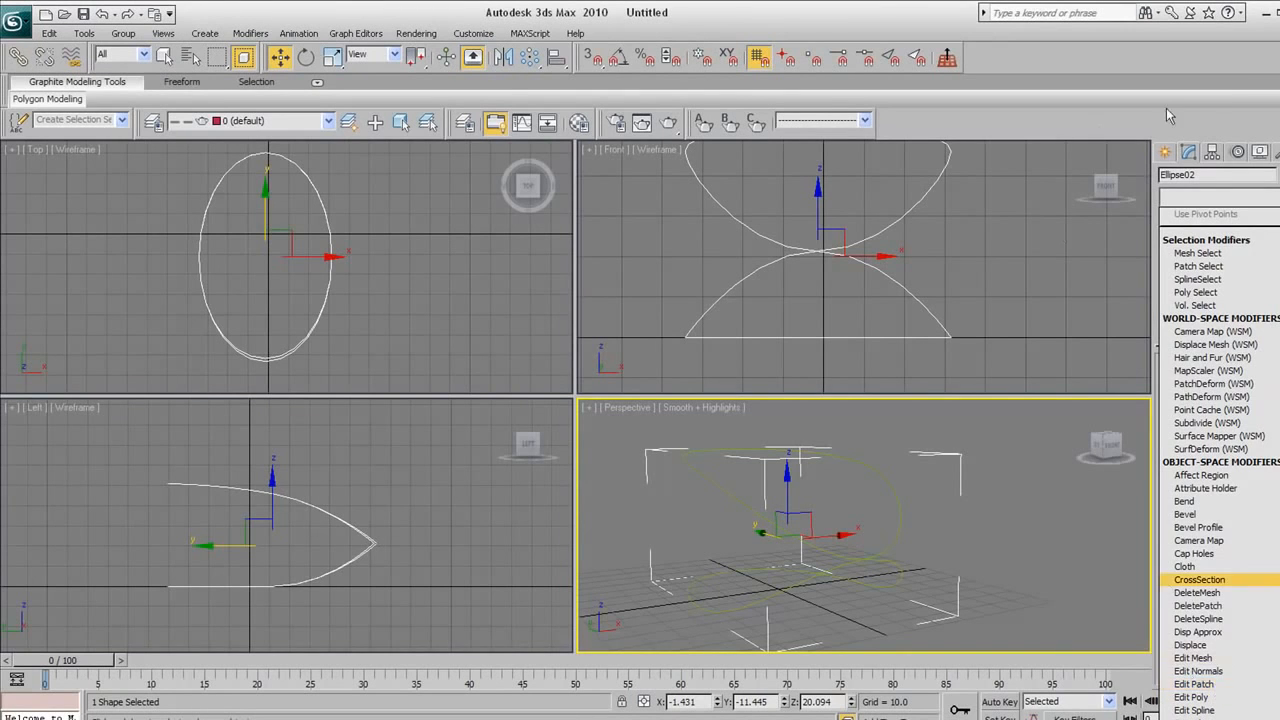
{"action": "left_click", "coordinate": [1215, 118]}
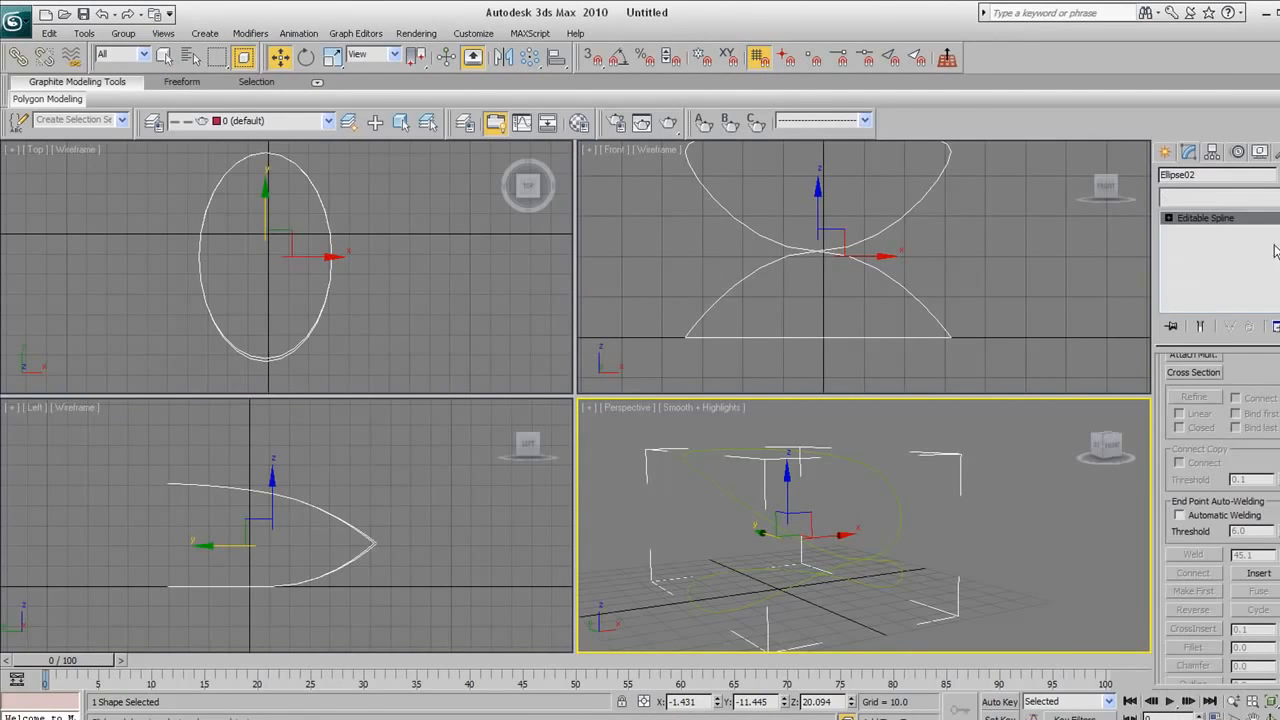
{"action": "left_click", "coordinate": [1190, 196]}
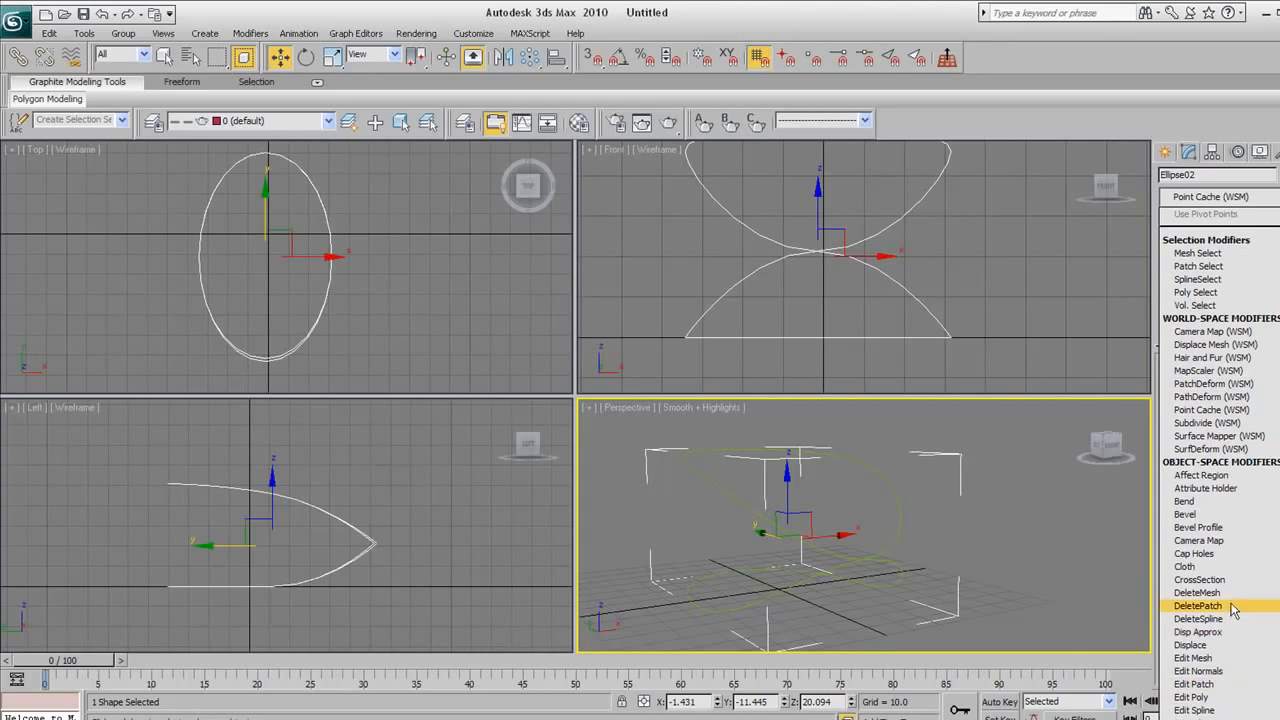
{"action": "left_click", "coordinate": [1263, 125]}
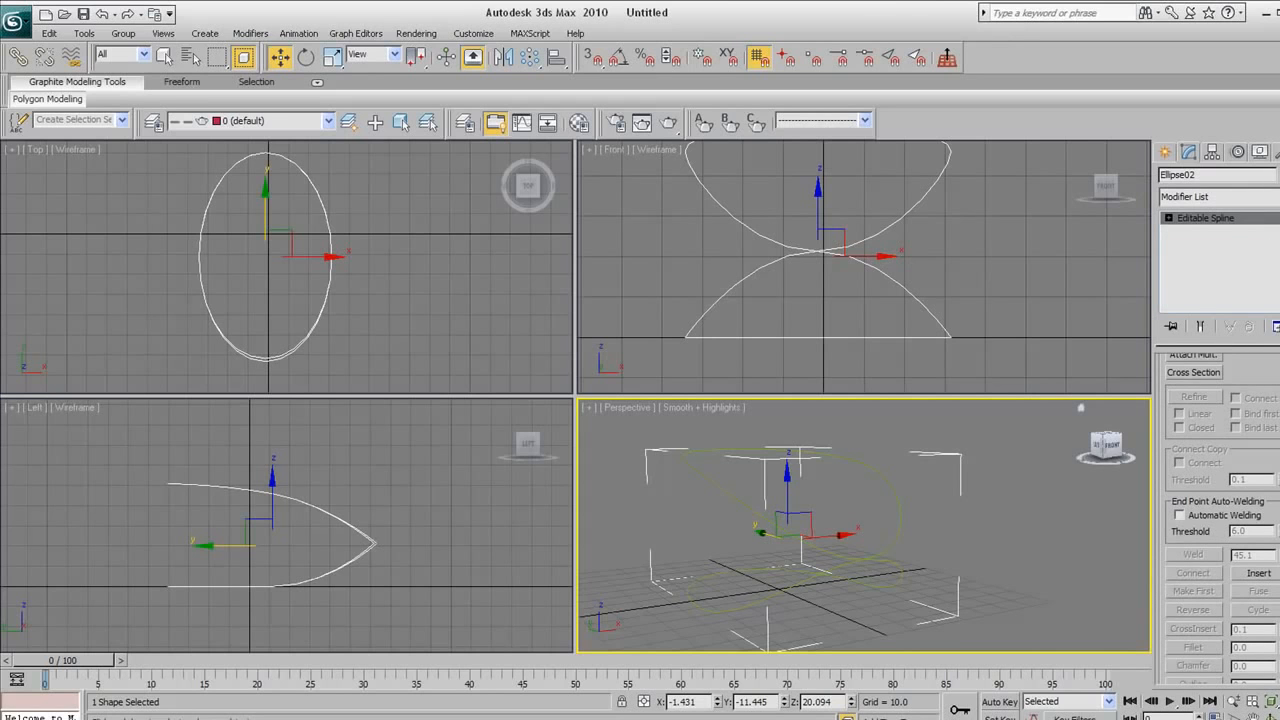
{"action": "left_click", "coordinate": [1270, 197]}
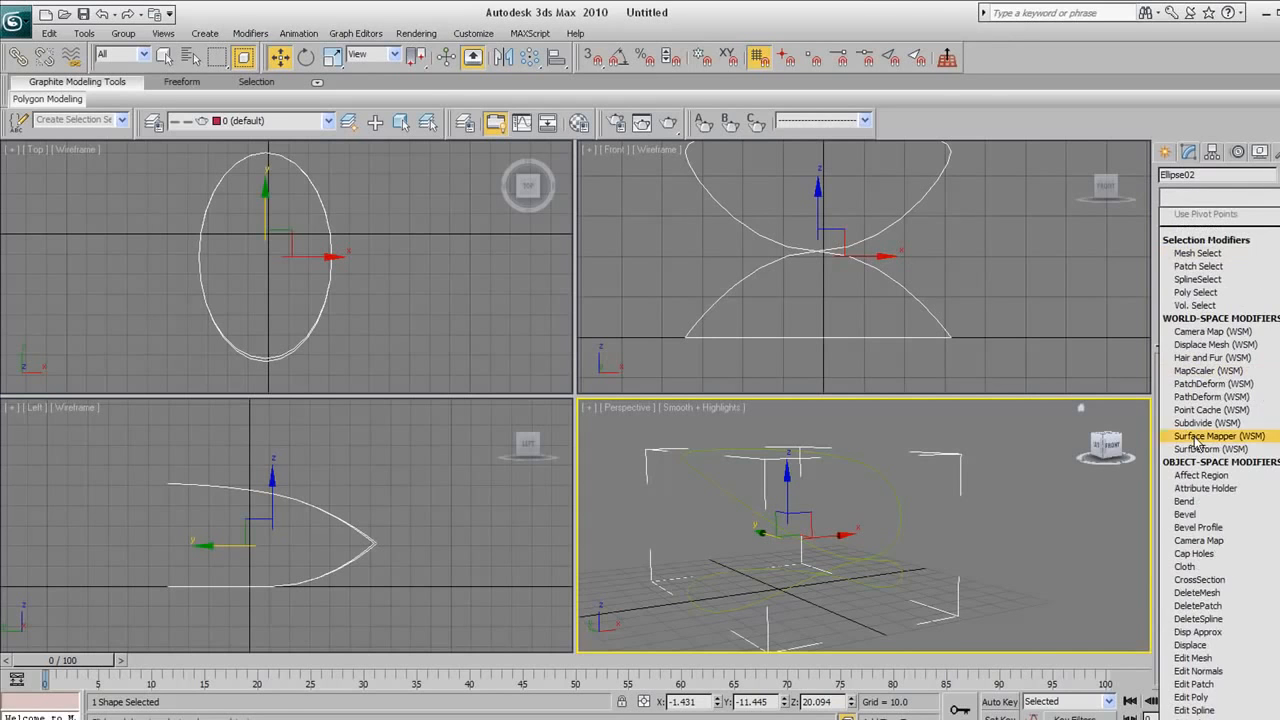
{"action": "scroll", "coordinate": [1196, 667], "scroll_direction": "down", "scroll_amount": 1}
{"action": "scroll", "coordinate": [1196, 667], "scroll_direction": "down", "scroll_amount": 3}
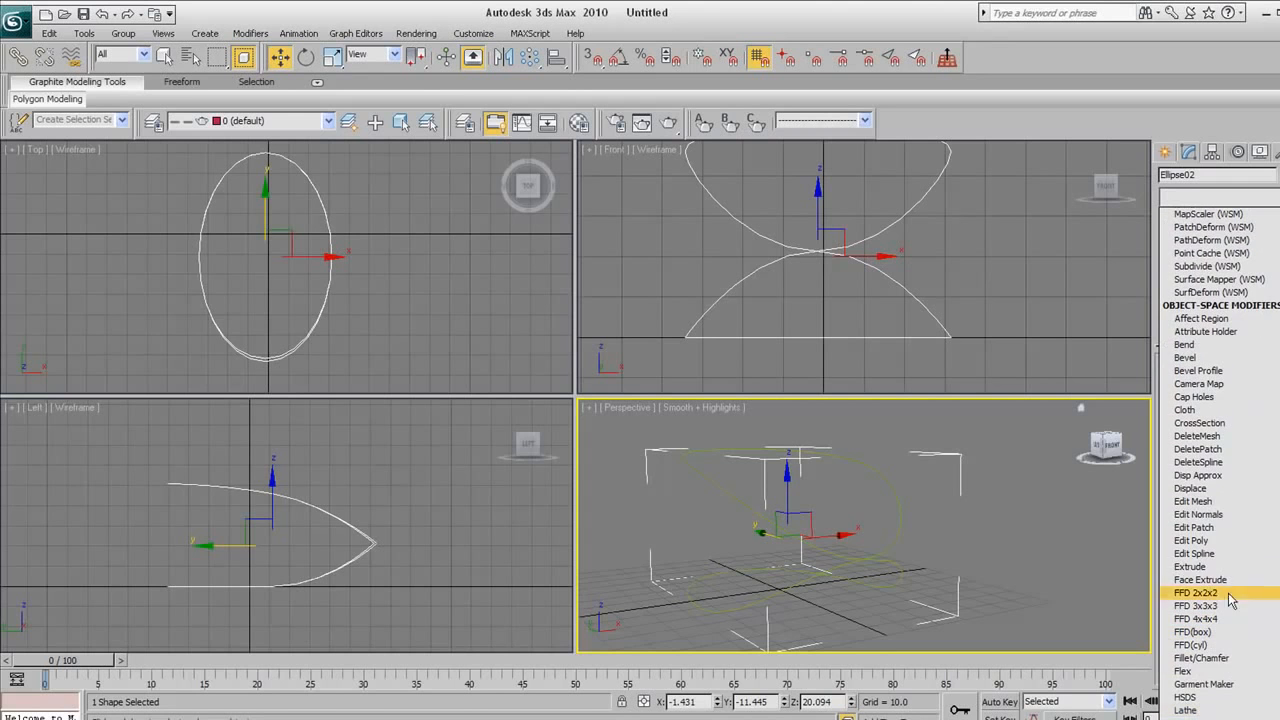
{"action": "scroll", "coordinate": [1210, 500], "scroll_direction": "down", "scroll_amount": 15}
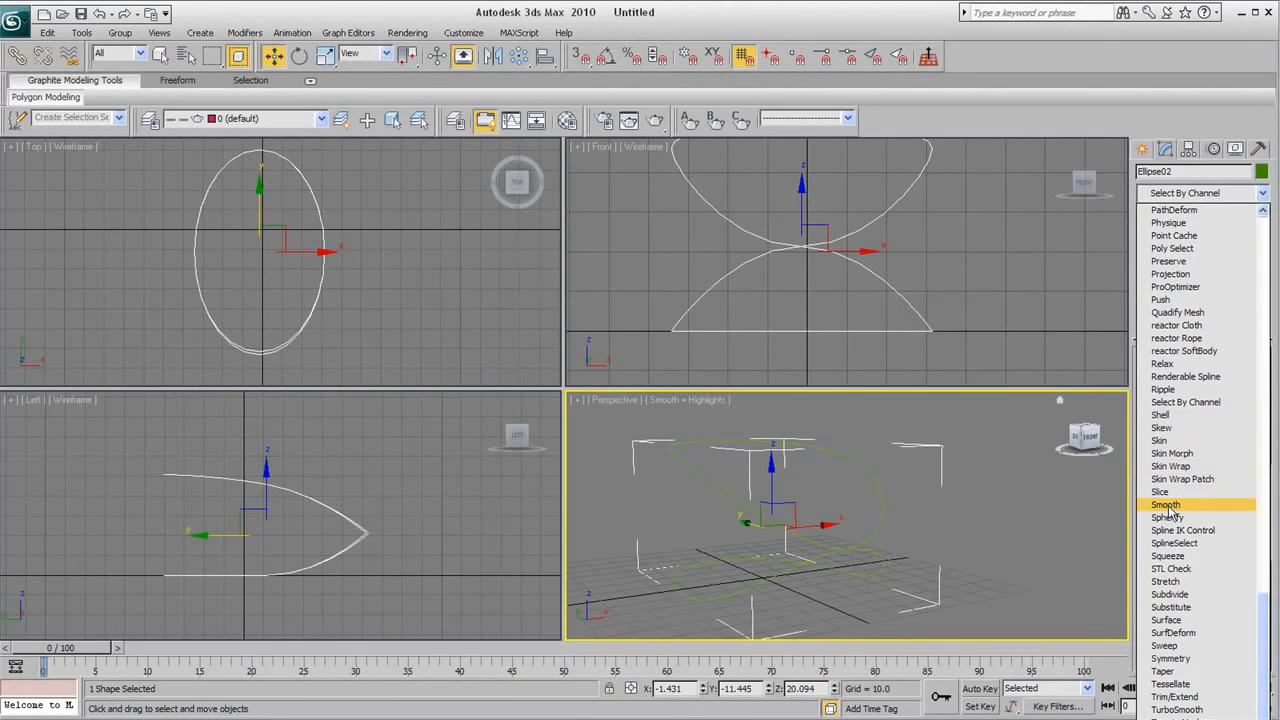
{"action": "left_click", "coordinate": [1163, 647]}
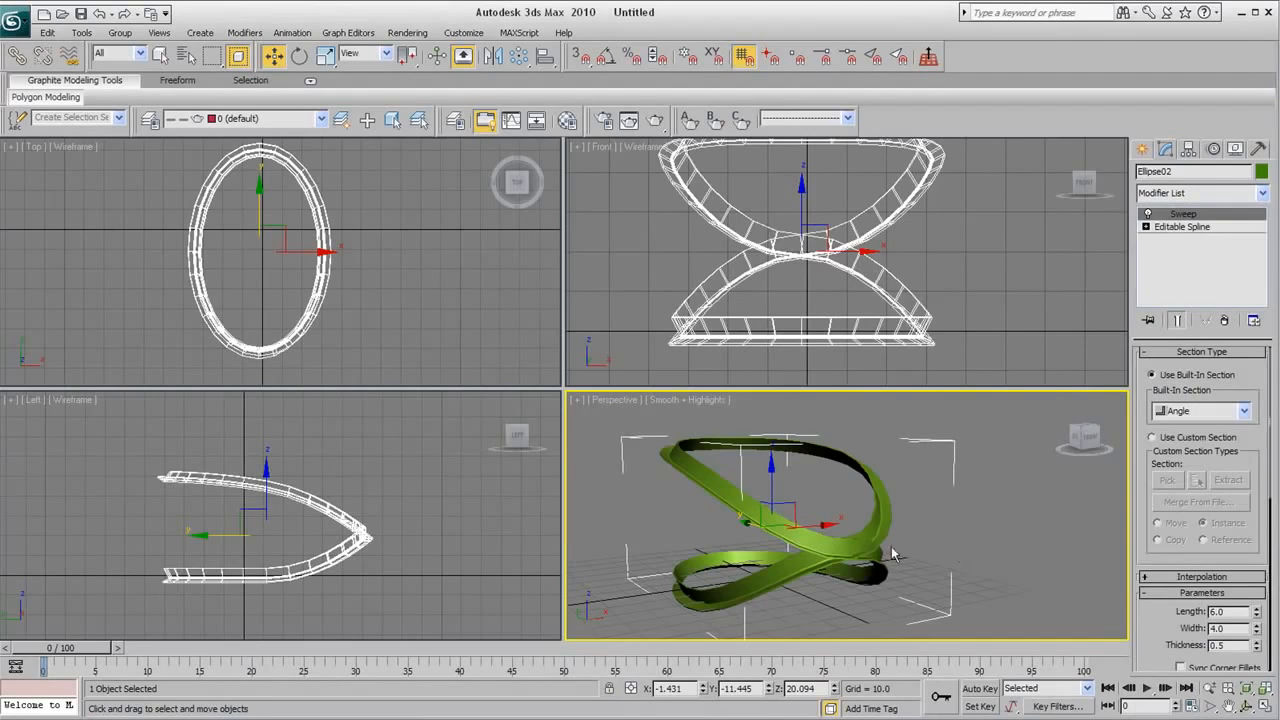
Change the sweep's built-in section to Bar.
{"action": "left_click", "coordinate": [1245, 708]}
{"action": "left_click_drag", "start_coordinate": [828, 512], "coordinate": [770, 560]}
{"action": "scroll", "coordinate": [908, 526], "scroll_direction": "down", "scroll_amount": 4}
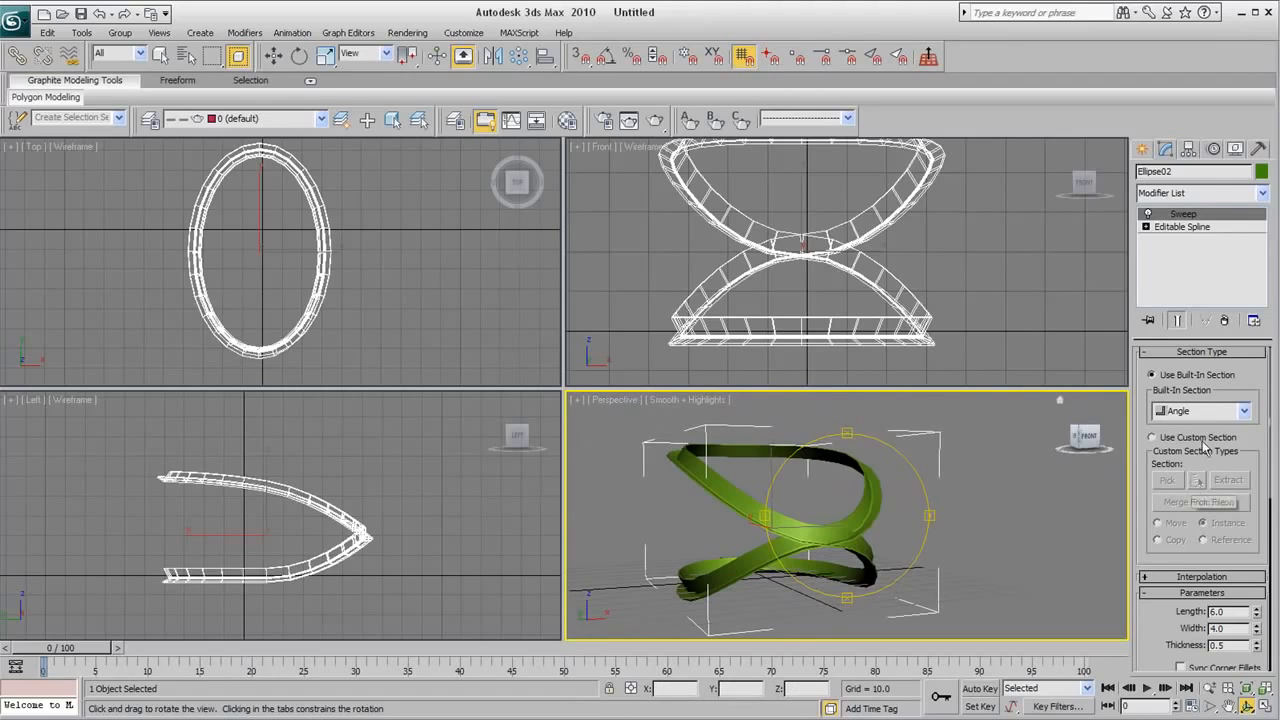
{"action": "left_click", "coordinate": [1245, 412]}
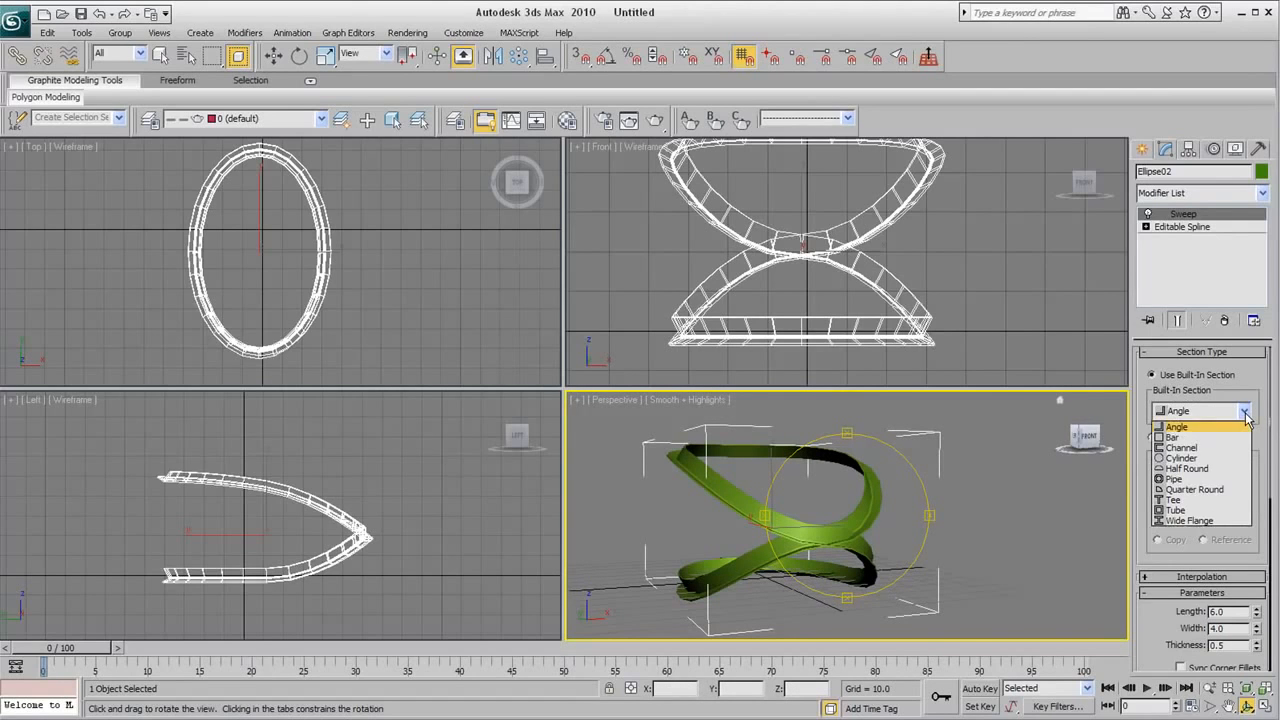
{"action": "left_click", "coordinate": [1176, 438]}
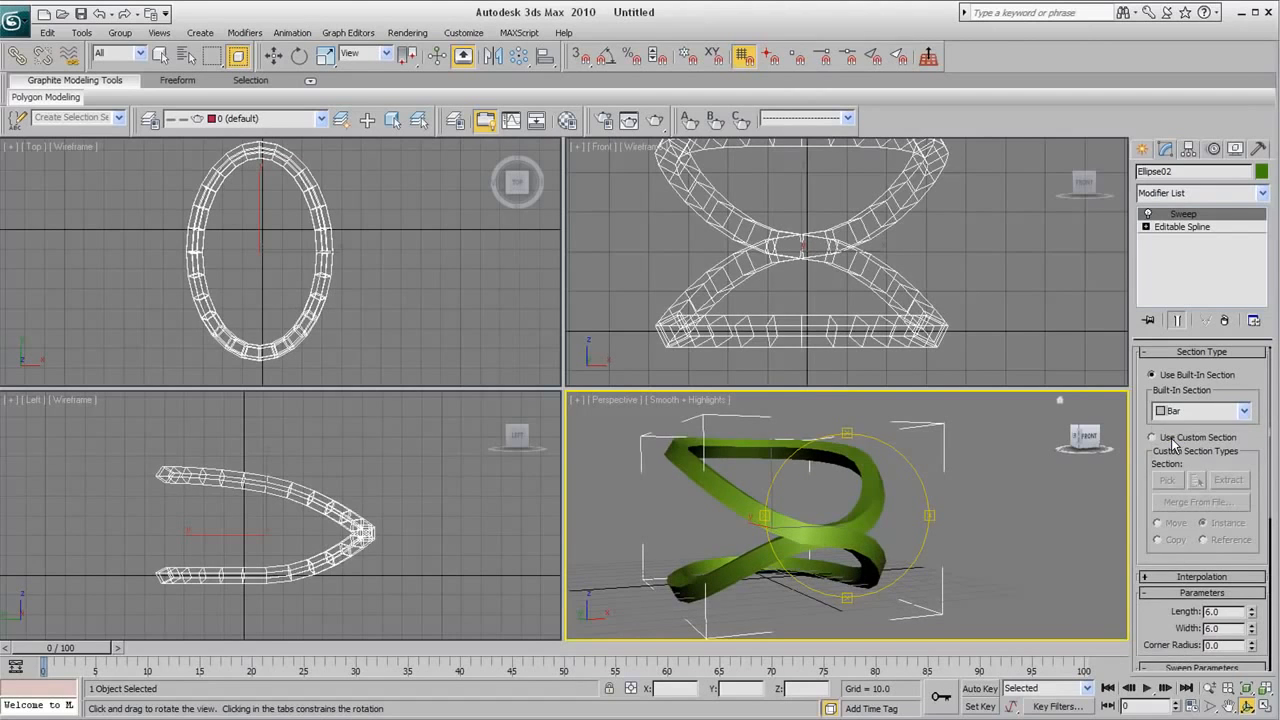
{"action": "left_click", "coordinate": [1190, 412]}
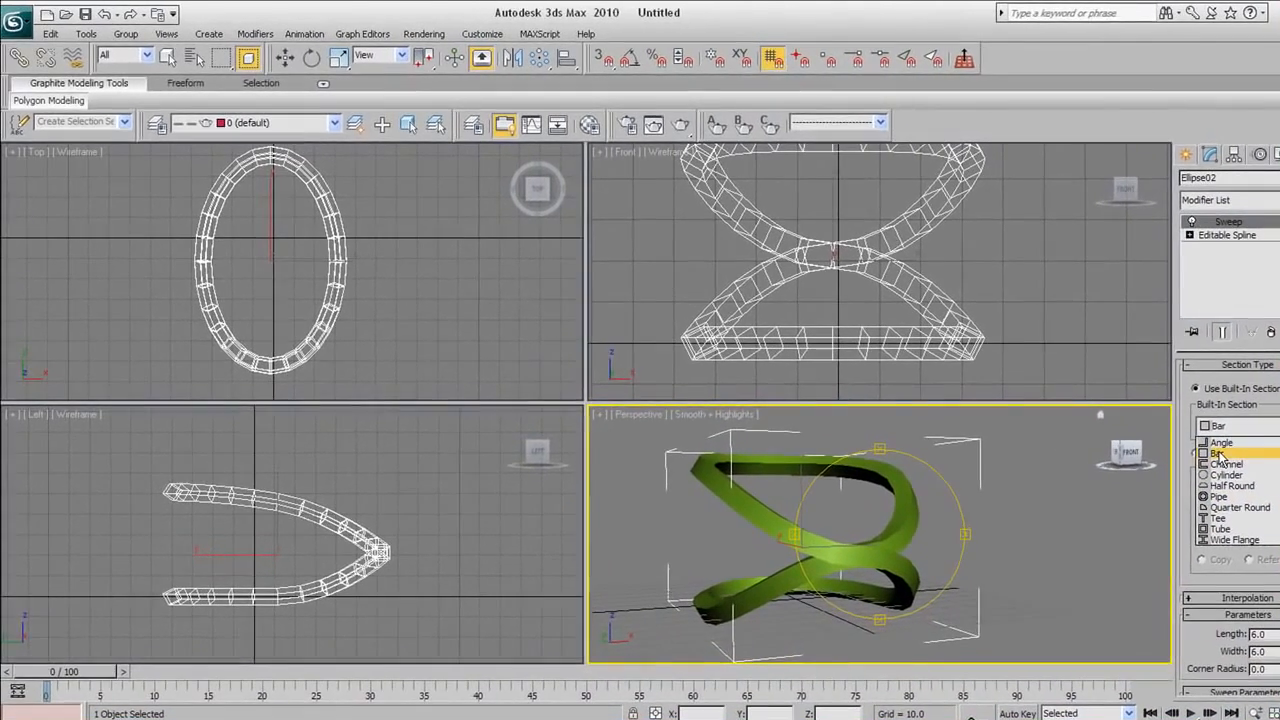
{"action": "left_click", "coordinate": [1220, 456]}
Set the bar section's length to 12.048 and width to 0.96 to form a thin, wide band.
{"action": "mouse_move", "coordinate": [920, 540]}
{"action": "middle_mouse_down", "text": "alt"}
{"action": "mouse_move", "coordinate": [826, 528]}
{"action": "mouse_move", "coordinate": [714, 537]}
{"action": "mouse_move", "coordinate": [935, 549]}
{"action": "middle_mouse_up", "text": "alt"}
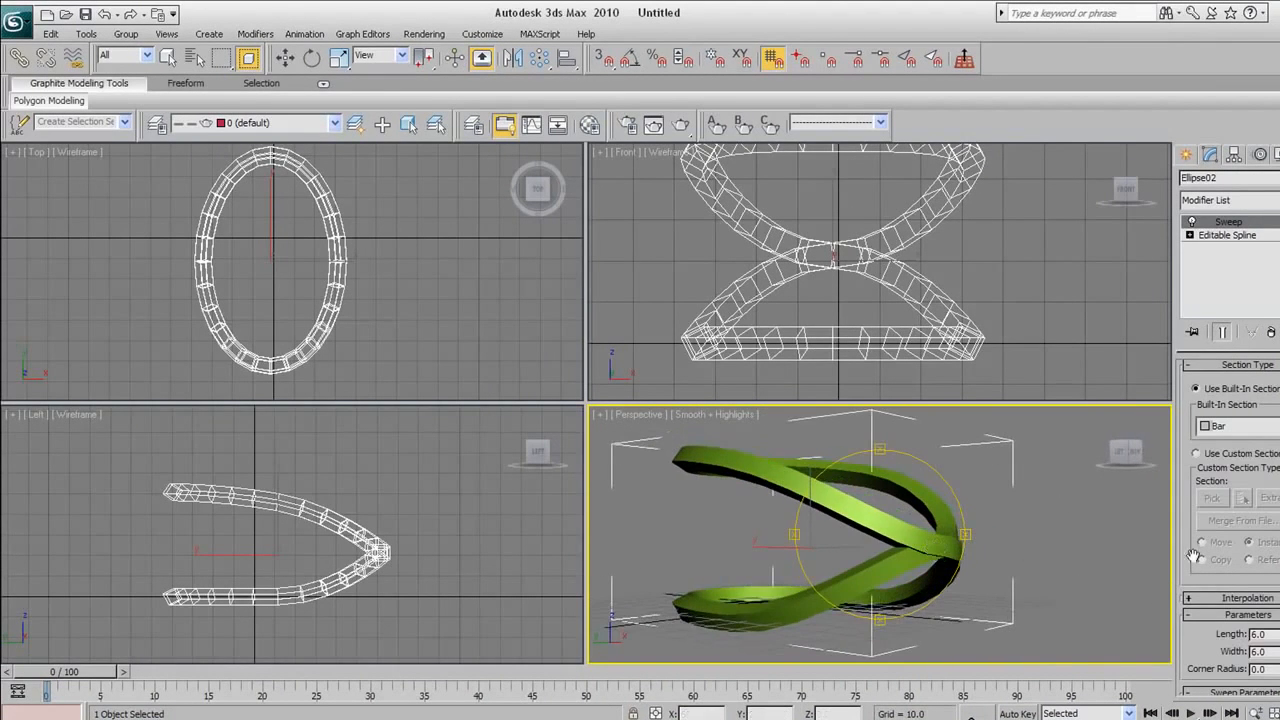
{"action": "scroll", "coordinate": [1277, 506], "scroll_direction": "down", "scroll_amount": 5}
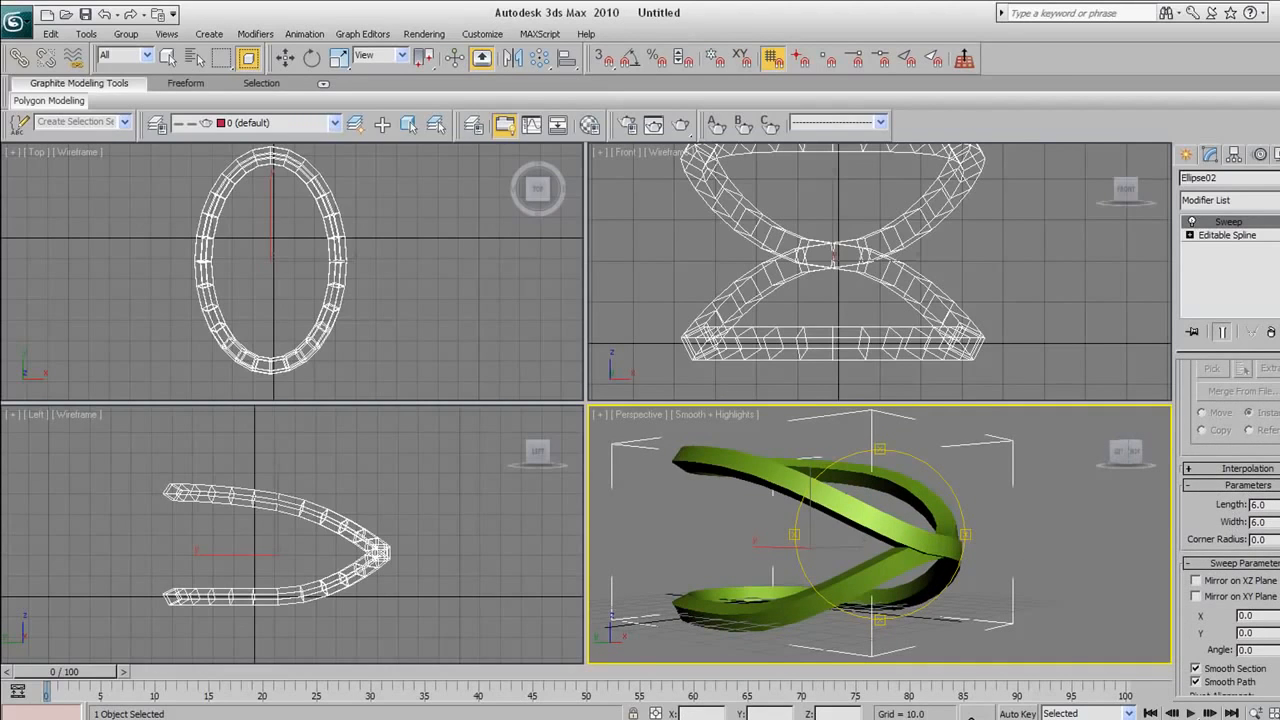
{"action": "left_click_drag", "start_coordinate": [1277, 504], "coordinate": [1249, 372]}
{"action": "middle_click_drag", "start_coordinate": [905, 533], "coordinate": [933, 560], "text": "alt"}
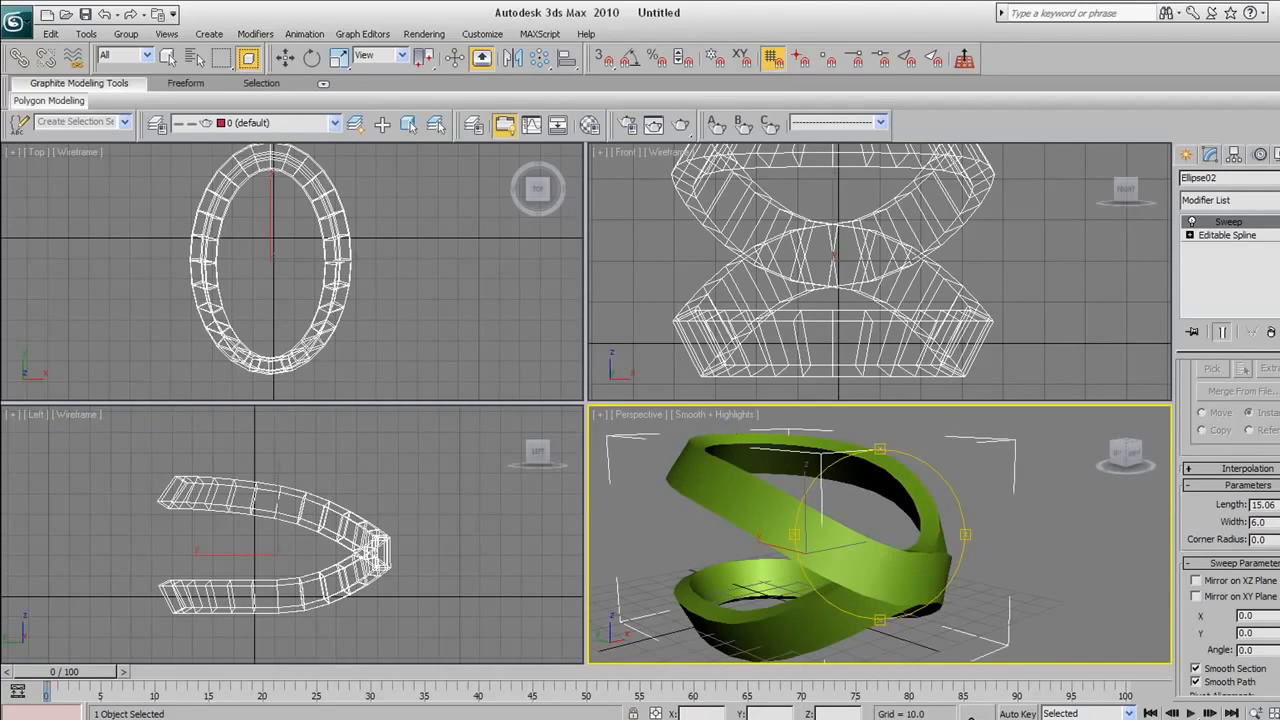
{"action": "left_click_drag", "start_coordinate": [1279, 522], "coordinate": [1279, 566]}
{"action": "middle_click_drag", "start_coordinate": [836, 556], "coordinate": [866, 515], "text": "alt"}
{"action": "left_click_drag", "start_coordinate": [1279, 505], "coordinate": [1279, 522]}
{"action": "middle_click_drag", "start_coordinate": [861, 532], "coordinate": [1091, 514], "text": "alt"}
{"action": "middle_click_drag", "start_coordinate": [868, 535], "coordinate": [1026, 540], "text": "alt"}
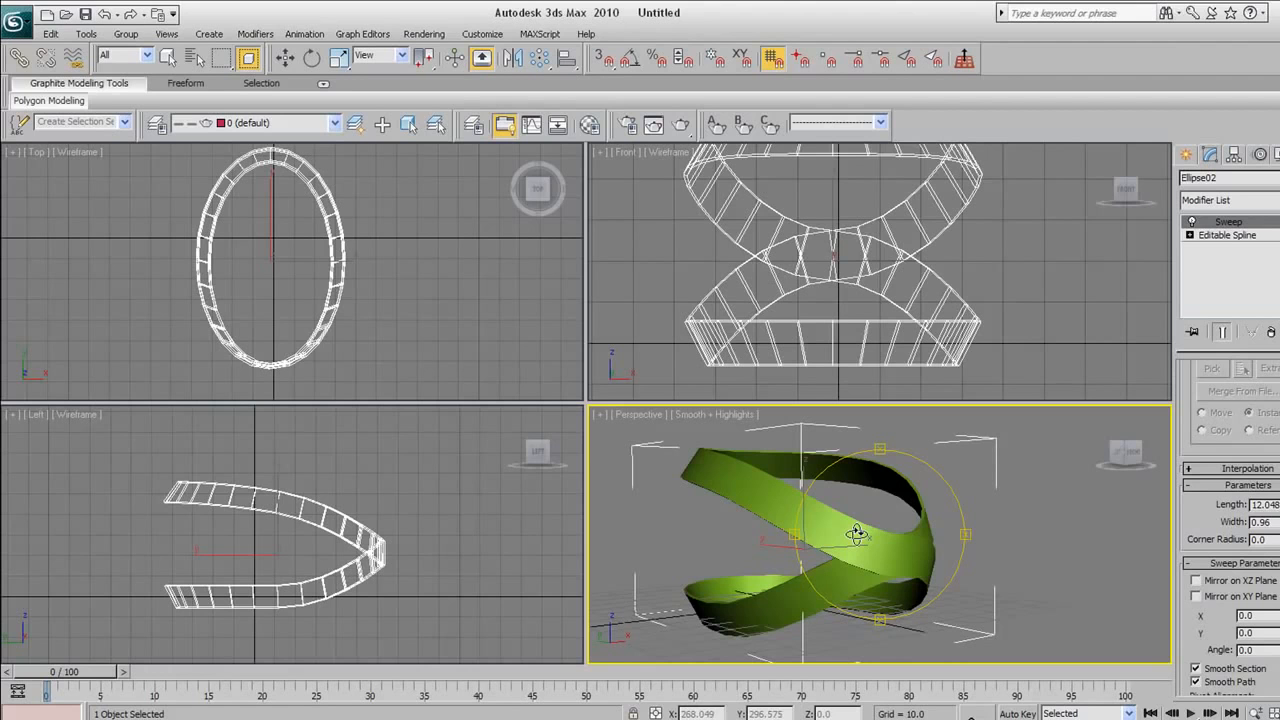
Return to the Editable Spline level beneath the Sweep and show the end result while editing the spline.
{"action": "left_click_drag", "start_coordinate": [875, 528], "coordinate": [834, 526]}
{"action": "left_click_drag", "start_coordinate": [852, 255], "coordinate": [808, 273]}
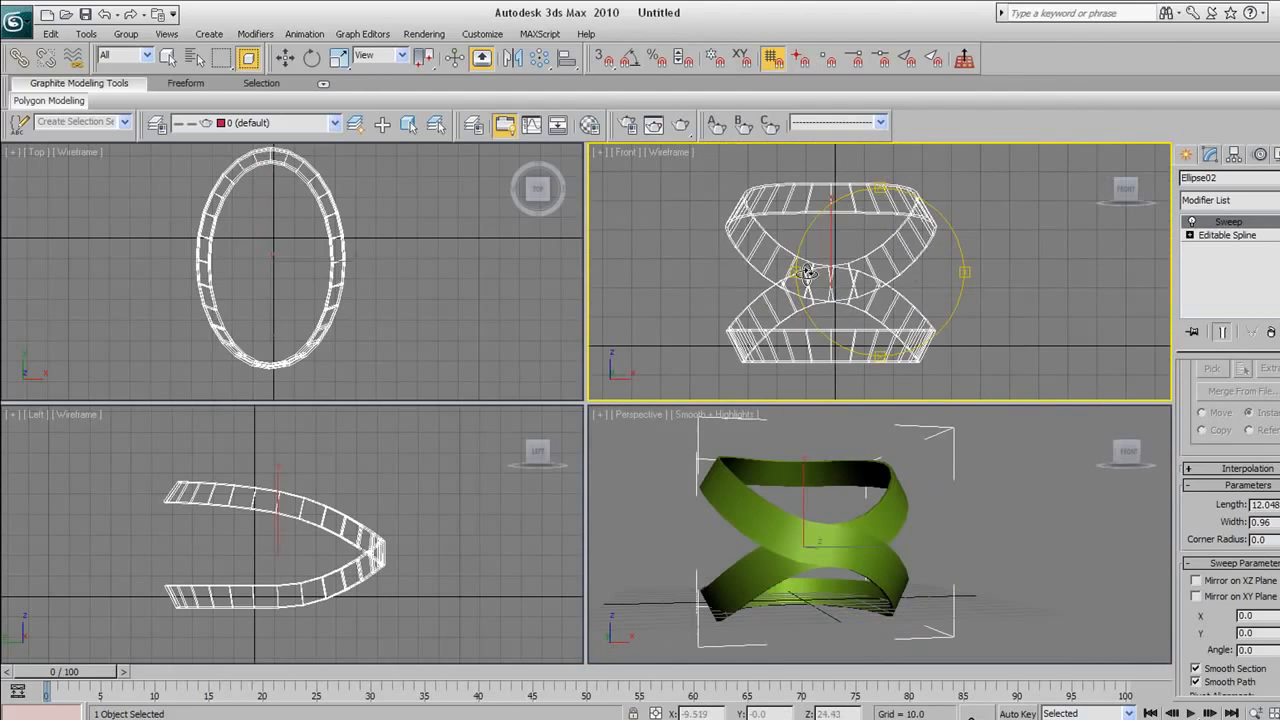
{"action": "left_click", "coordinate": [1222, 236]}
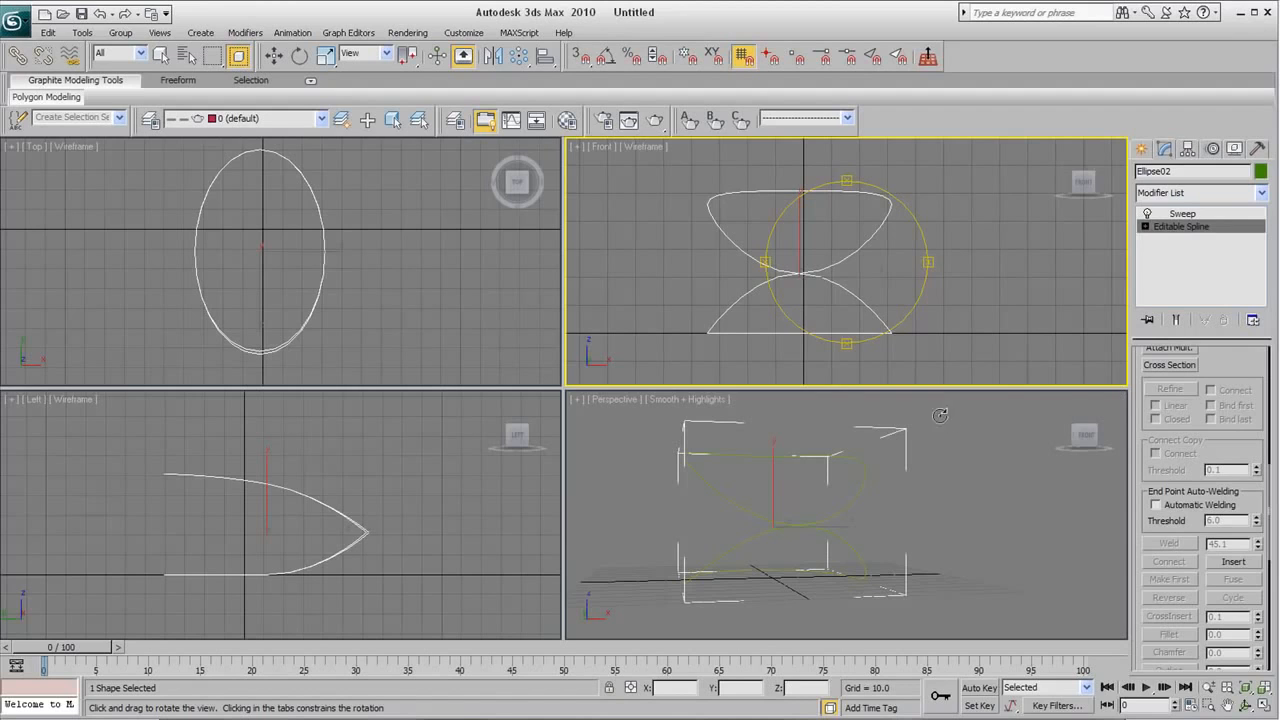
{"action": "left_click", "coordinate": [1177, 321]}
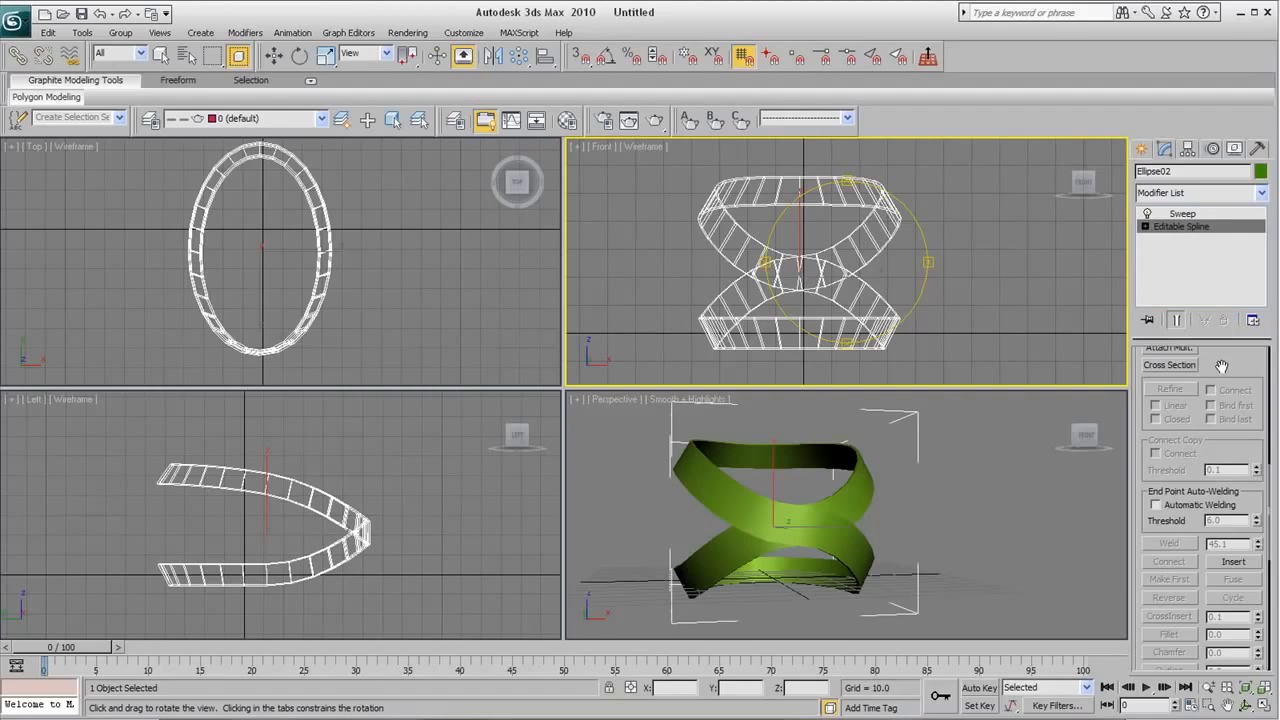
{"action": "left_click_drag", "start_coordinate": [1222, 361], "coordinate": [1229, 431]}
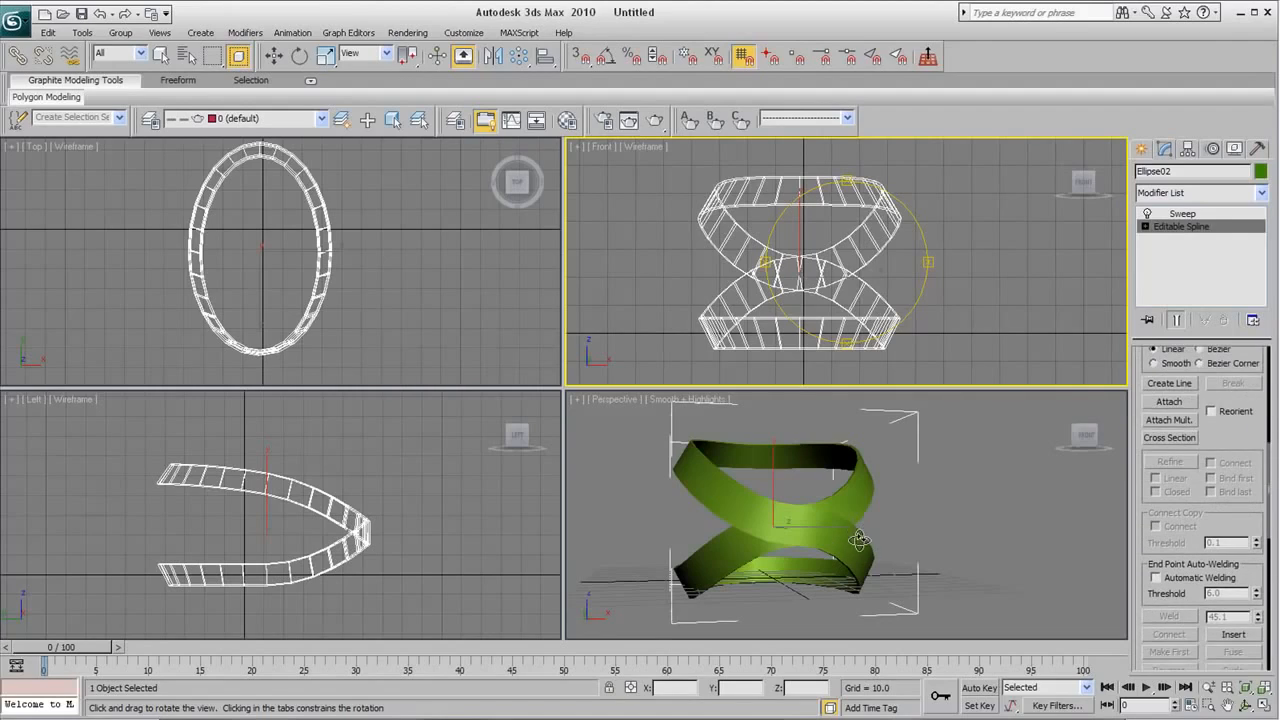
{"action": "left_click", "coordinate": [781, 499]}
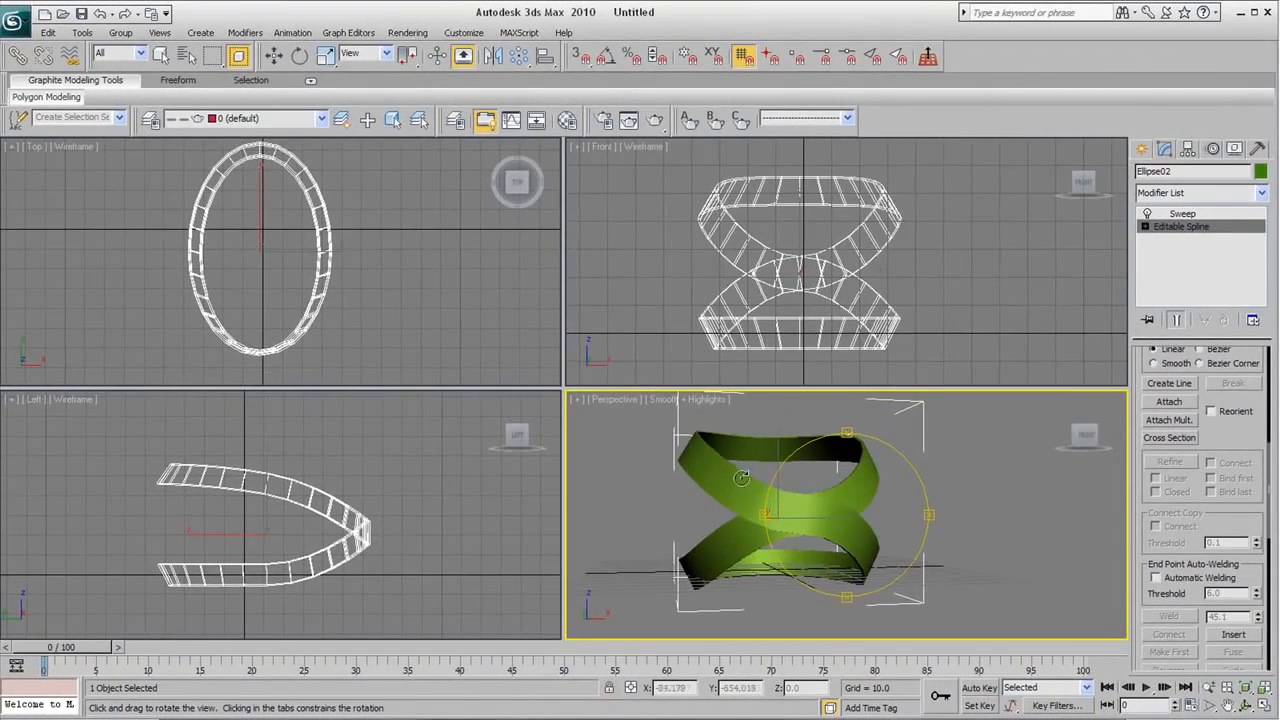
Display edged faces in the Perspective view and examine where the upper and lower bands meet at the front.
{"action": "key", "text": "F4"}
{"action": "left_click_drag", "start_coordinate": [857, 518], "coordinate": [905, 502]}
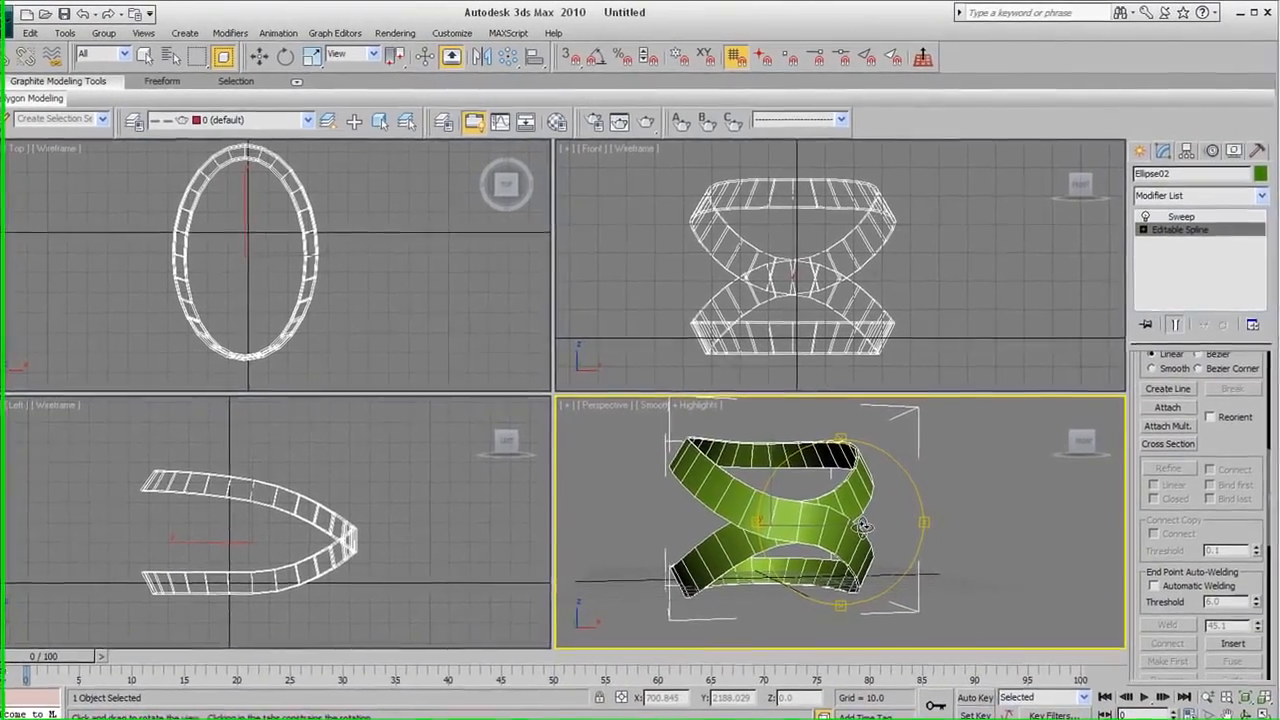
{"action": "scroll", "coordinate": [743, 550], "scroll_direction": "up", "scroll_amount": 3}
{"action": "scroll", "coordinate": [877, 512], "scroll_direction": "down", "scroll_amount": 3}
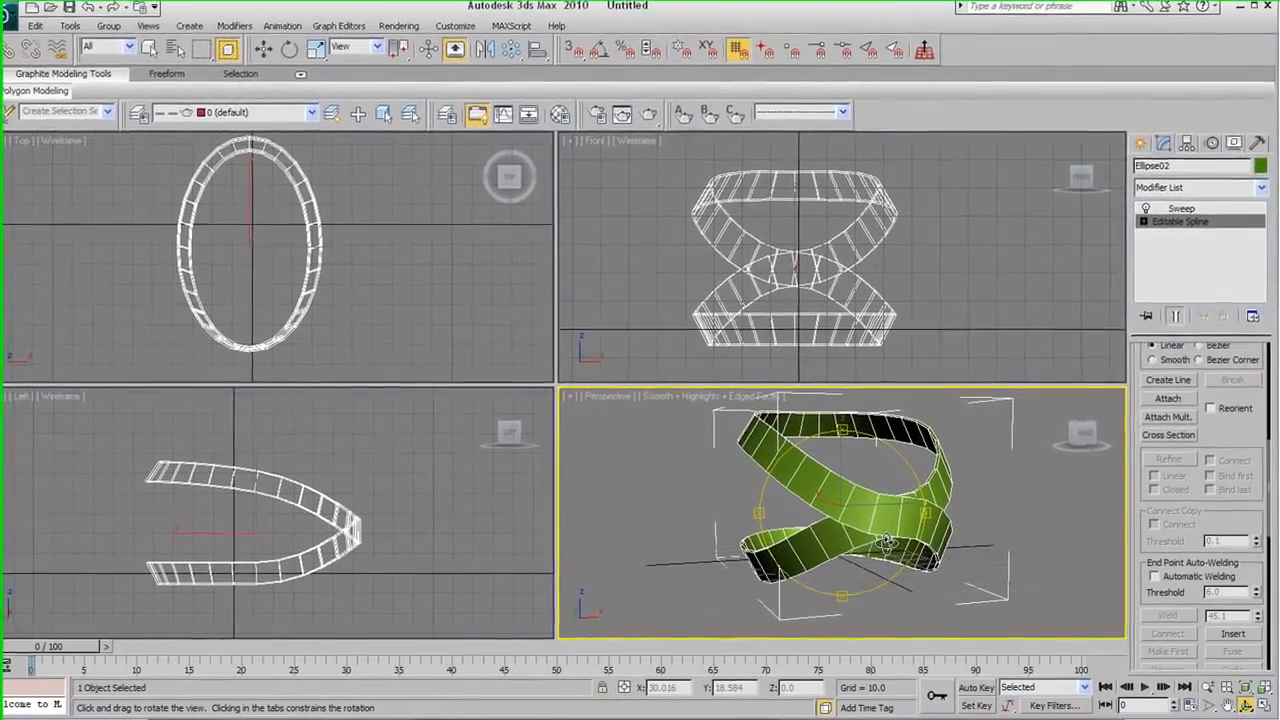
{"action": "left_click_drag", "start_coordinate": [848, 519], "coordinate": [831, 474]}
{"action": "scroll", "coordinate": [804, 509], "scroll_direction": "up", "scroll_amount": 3}
{"action": "key", "text": "F4"}
Enter vertex editing, select one front vertex where the bands meet, and rotate its handles clockwise in the Front view to tilt the band.
{"action": "right_click", "coordinate": [787, 240]}
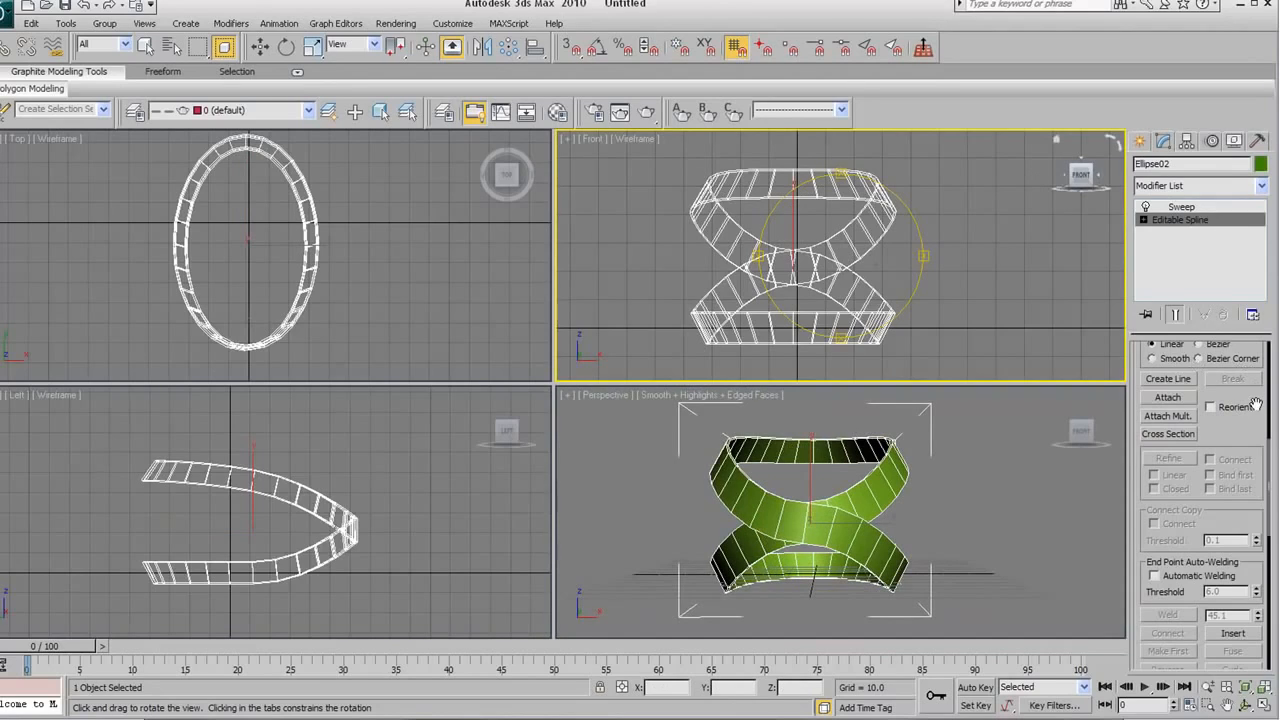
{"action": "scroll", "coordinate": [1255, 403], "scroll_direction": "up", "scroll_amount": 5}
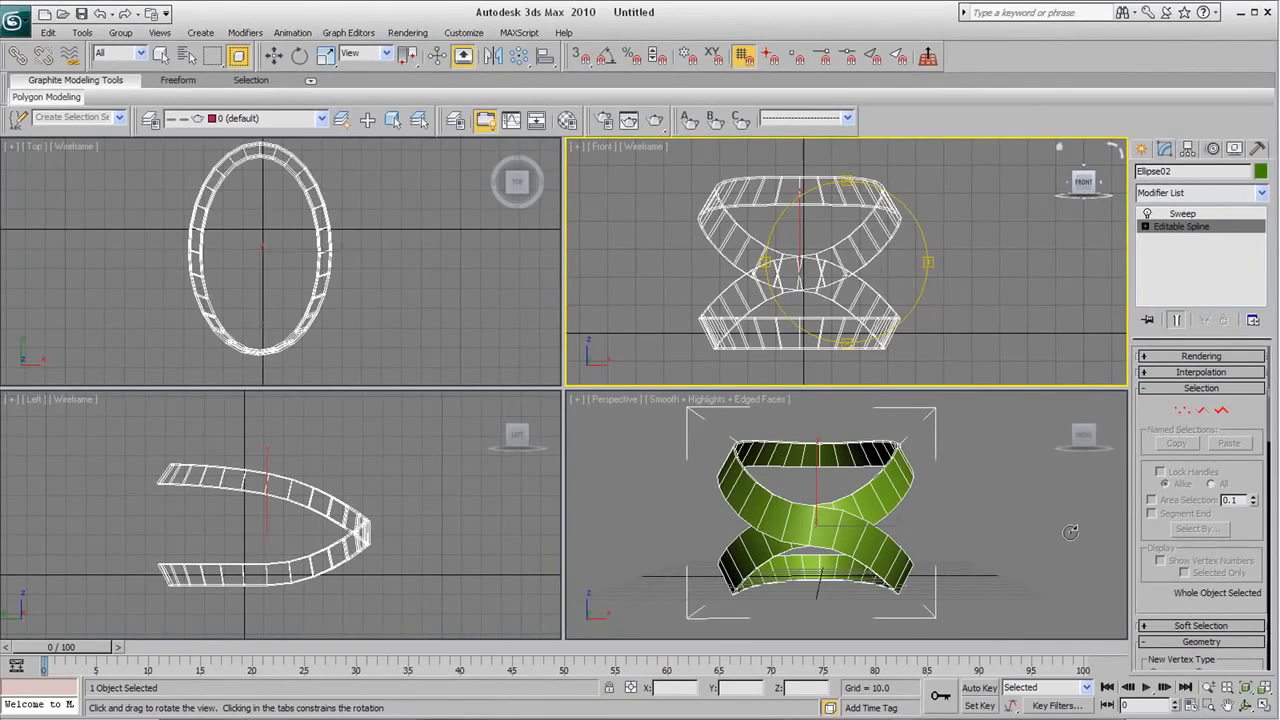
{"action": "left_click", "coordinate": [1183, 414]}
{"action": "key", "text": "w"}
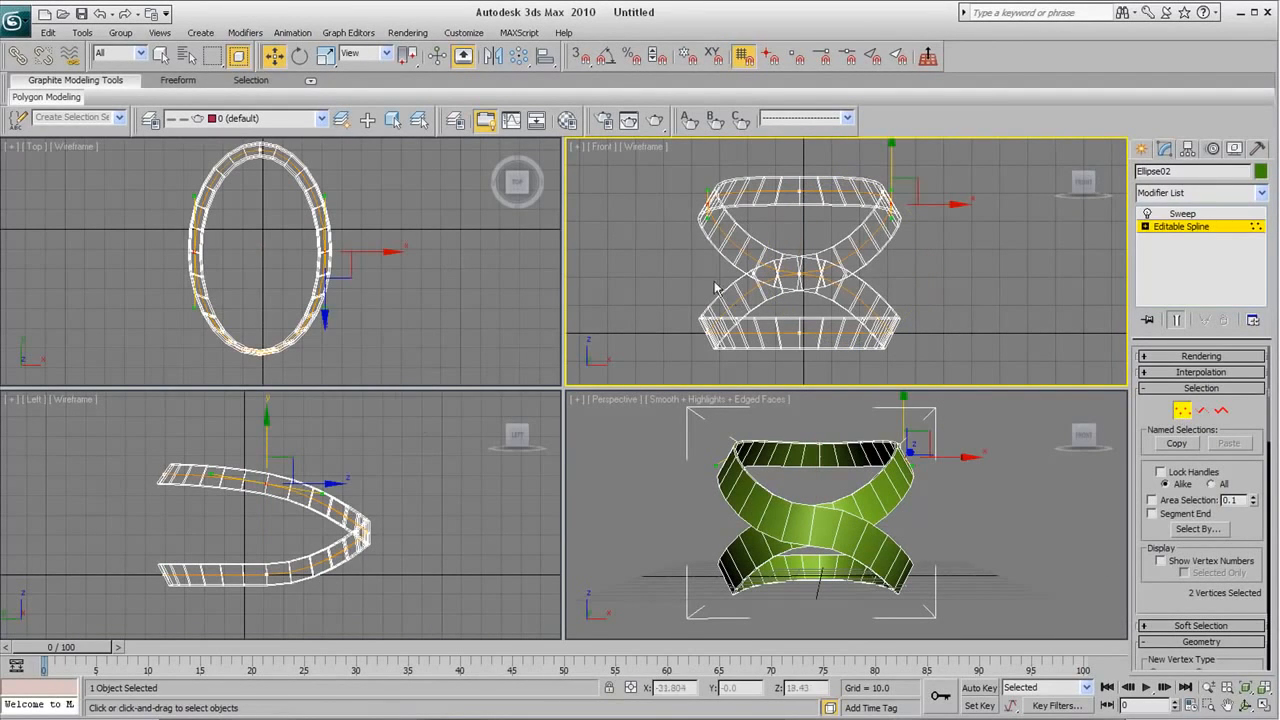
{"action": "left_click", "coordinate": [800, 272]}
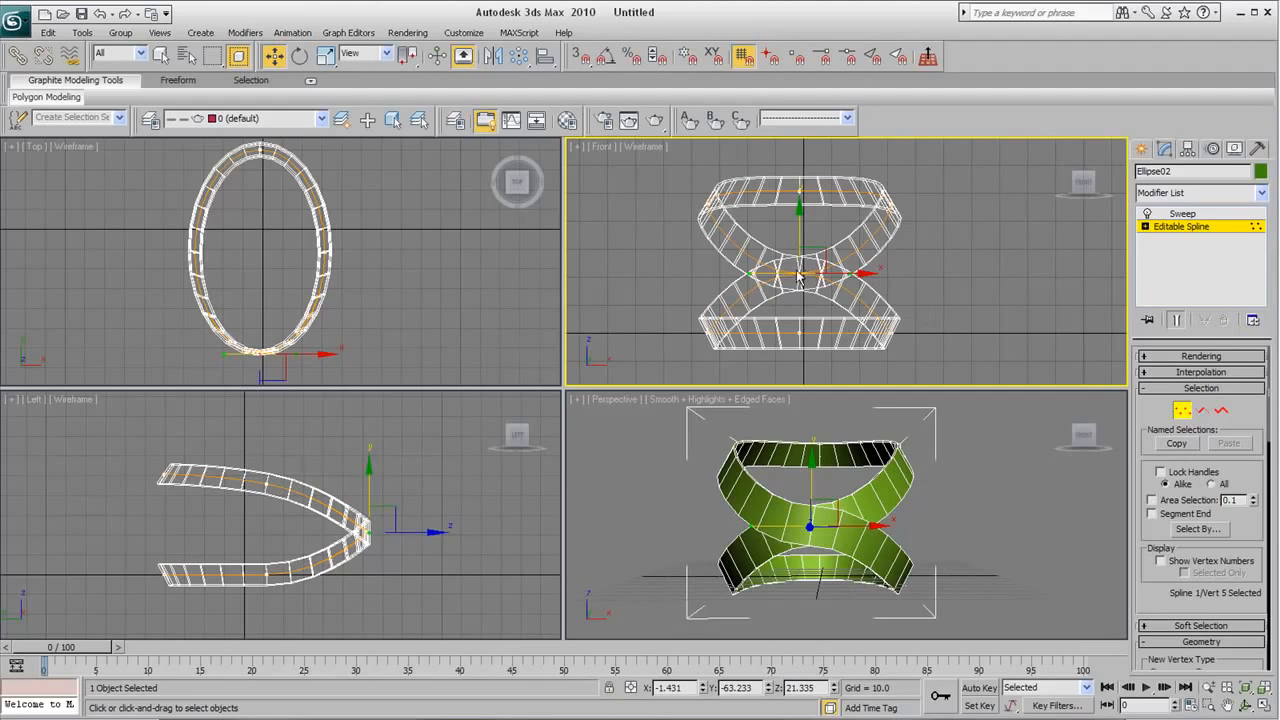
{"action": "left_click", "coordinate": [299, 57]}
{"action": "middle_click_drag", "start_coordinate": [819, 254], "coordinate": [814, 257]}
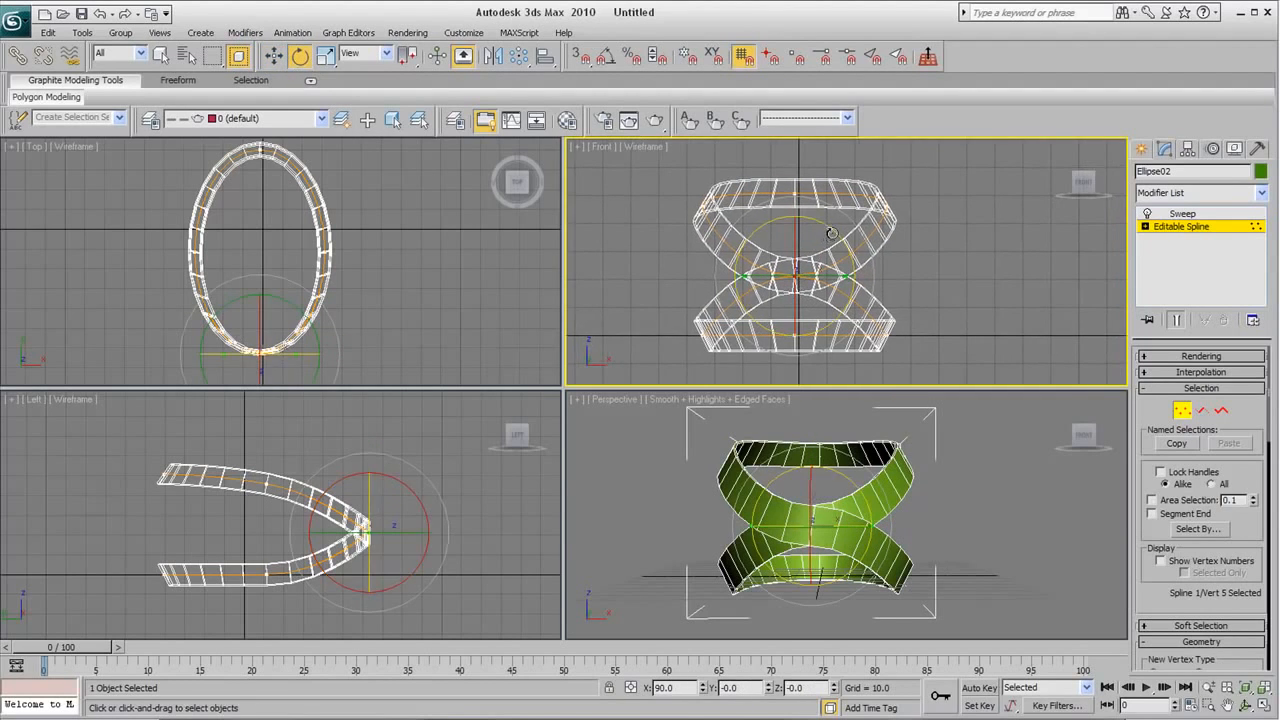
{"action": "left_click_drag", "start_coordinate": [832, 232], "coordinate": [836, 291]}
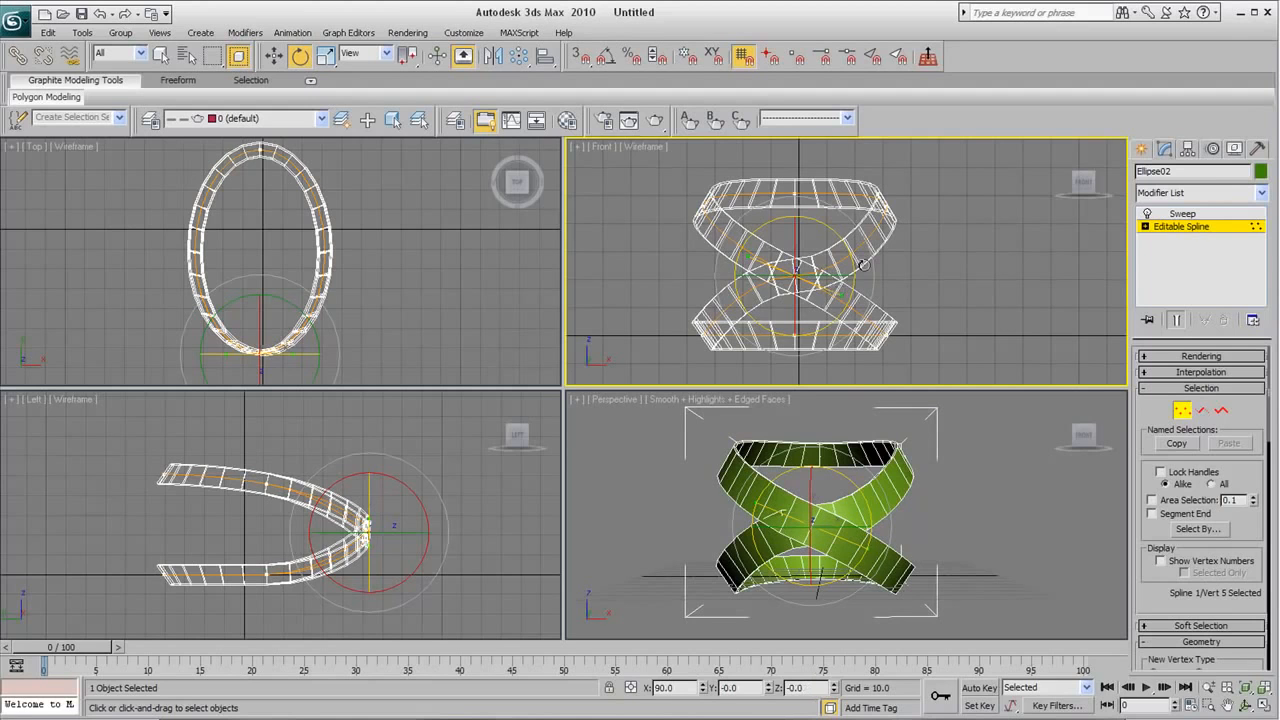
Select the other front vertex at the crossing and rotate its handles counterclockwise in the Front view to tilt its band oppositely.
{"action": "left_click", "coordinate": [273, 55]}
{"action": "right_click", "coordinate": [340, 535]}
{"action": "scroll", "coordinate": [340, 535], "scroll_direction": "up", "scroll_amount": 10}
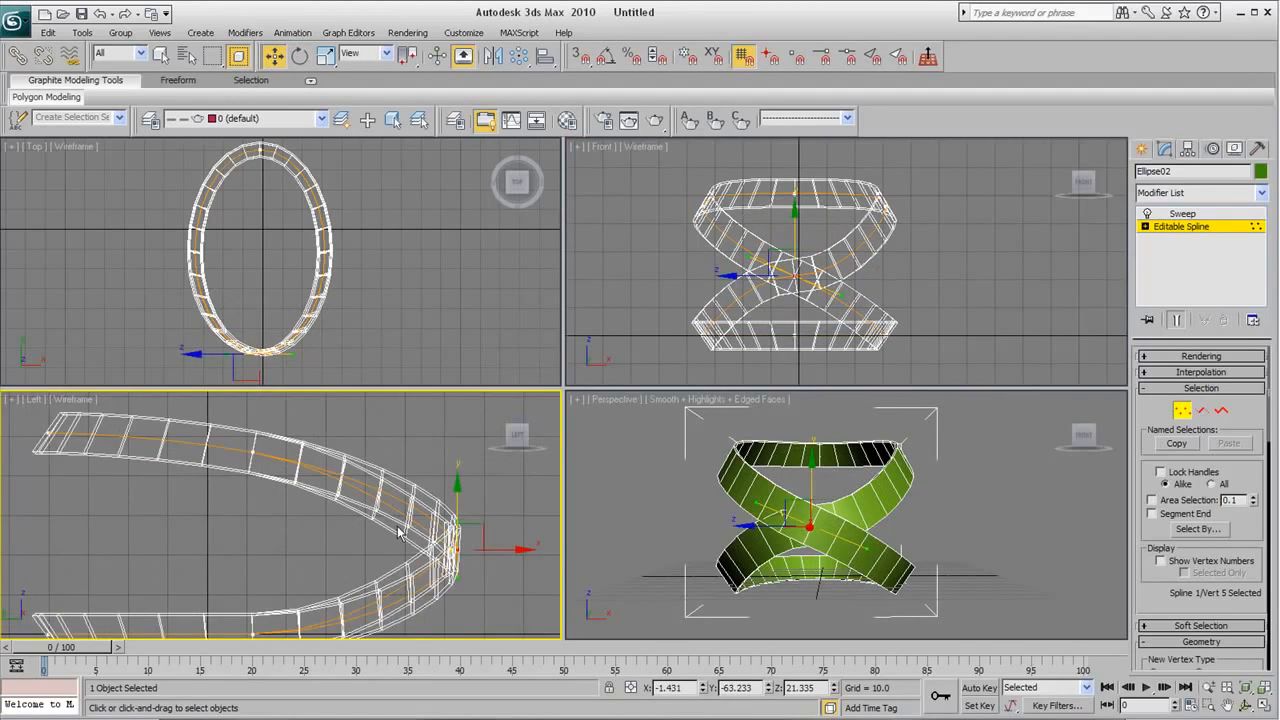
{"action": "middle_click_drag", "start_coordinate": [426, 516], "coordinate": [322, 499]}
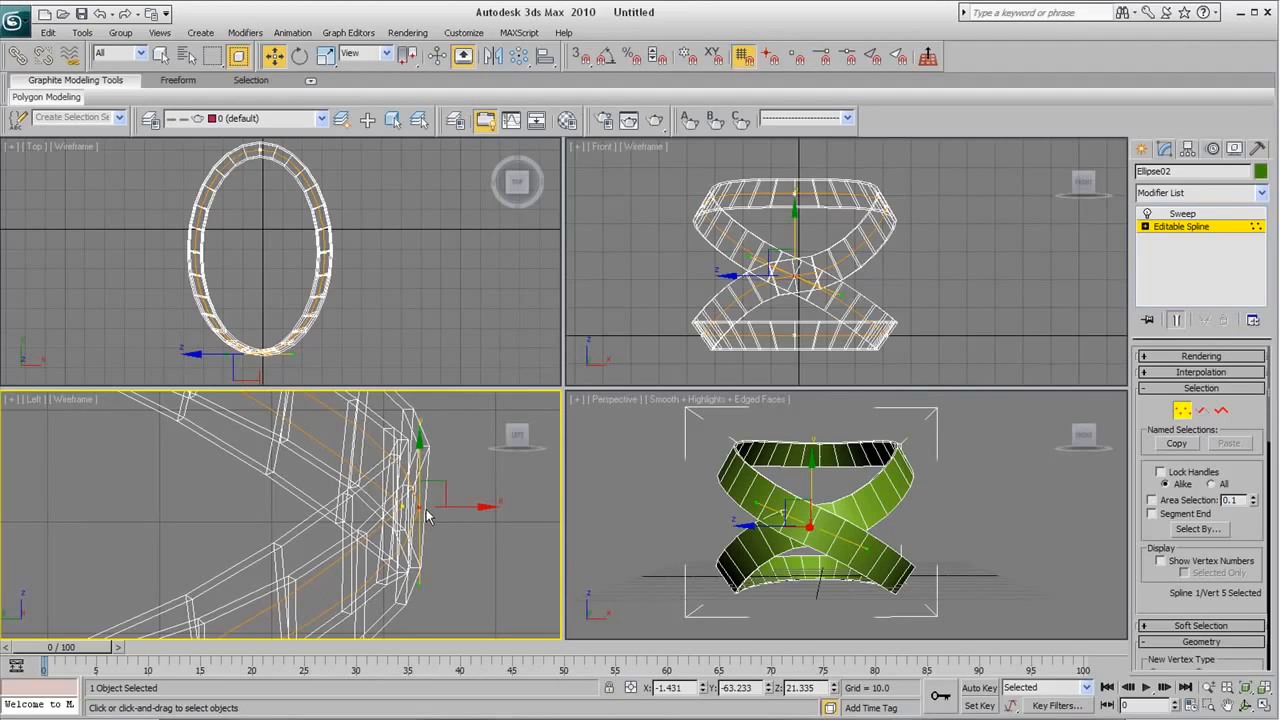
{"action": "left_click_drag", "start_coordinate": [403, 506], "coordinate": [408, 530]}
{"action": "right_click", "coordinate": [806, 297]}
{"action": "left_click", "coordinate": [299, 55]}
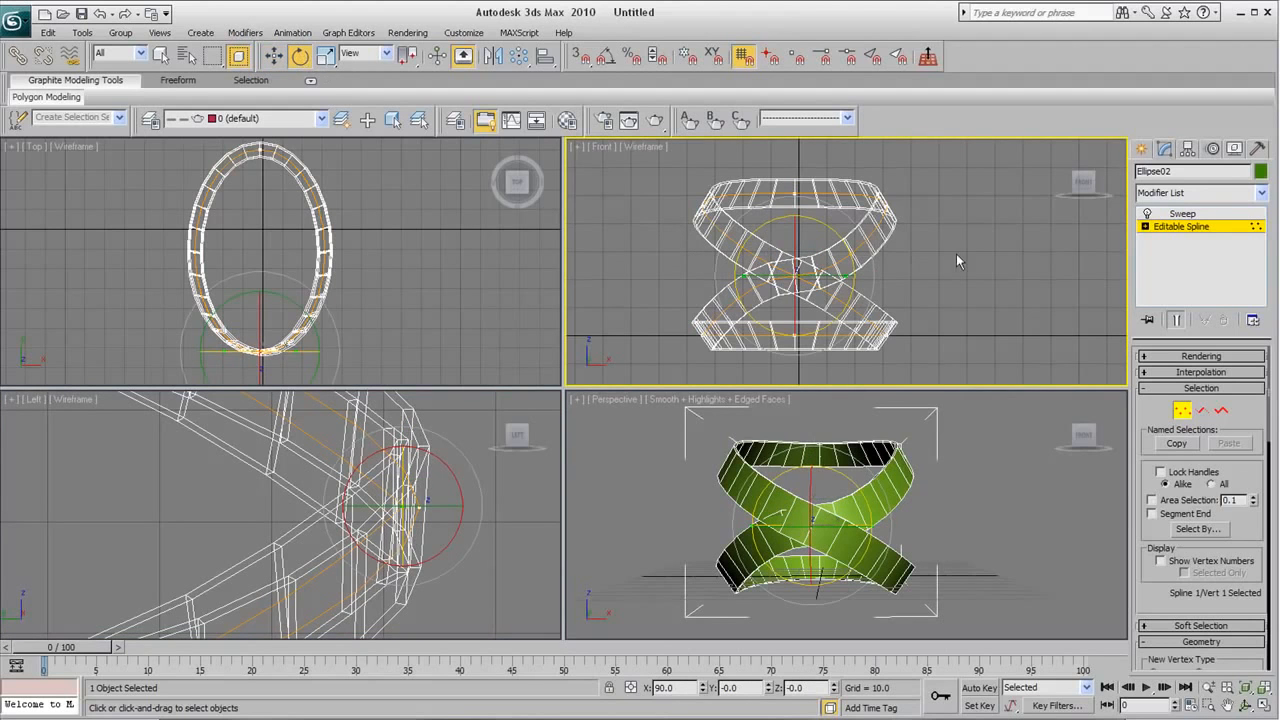
{"action": "left_click_drag", "start_coordinate": [843, 243], "coordinate": [829, 194]}
Return to the Sweep modifier level and bring its Sweep Parameters into view.
{"action": "right_click", "coordinate": [844, 424]}
{"action": "left_click", "coordinate": [1245, 705]}
{"action": "left_click_drag", "start_coordinate": [857, 544], "coordinate": [891, 520]}
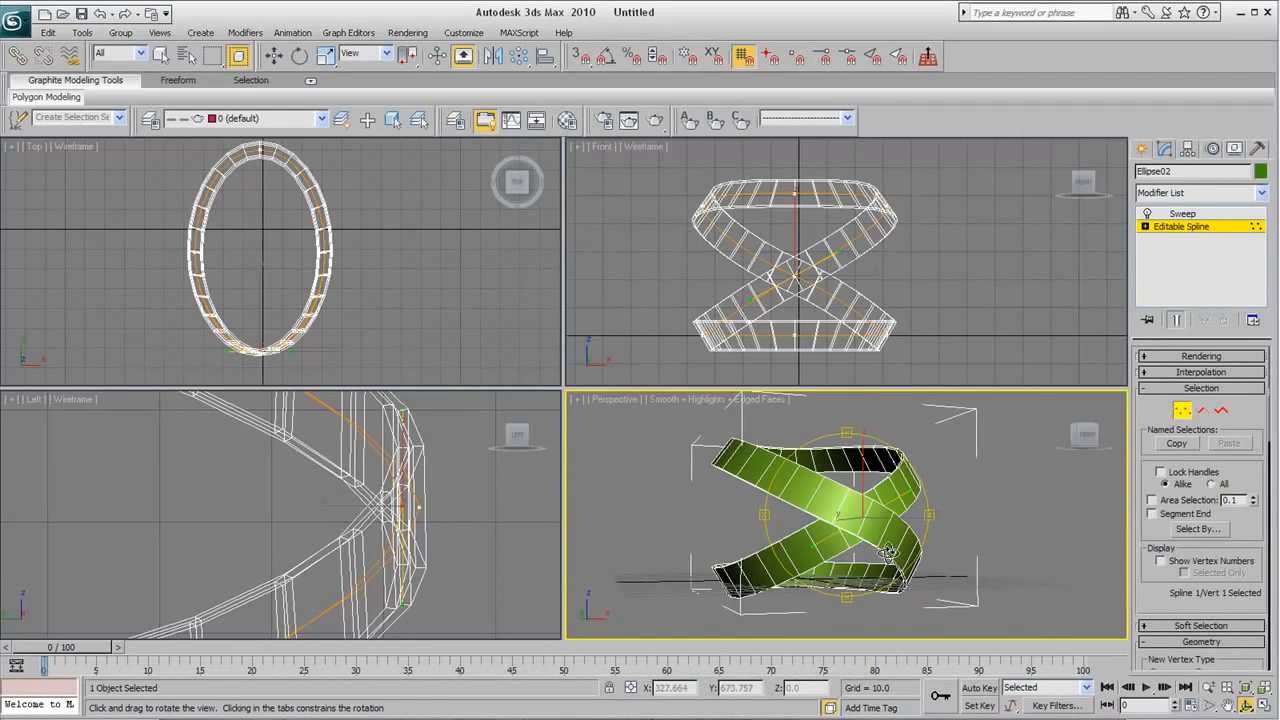
{"action": "mouse_move", "coordinate": [848, 510]}
{"action": "left_mouse_down"}
{"action": "mouse_move", "coordinate": [685, 516]}
{"action": "mouse_move", "coordinate": [1086, 503]}
{"action": "mouse_move", "coordinate": [835, 530]}
{"action": "mouse_move", "coordinate": [838, 518]}
{"action": "left_mouse_up"}
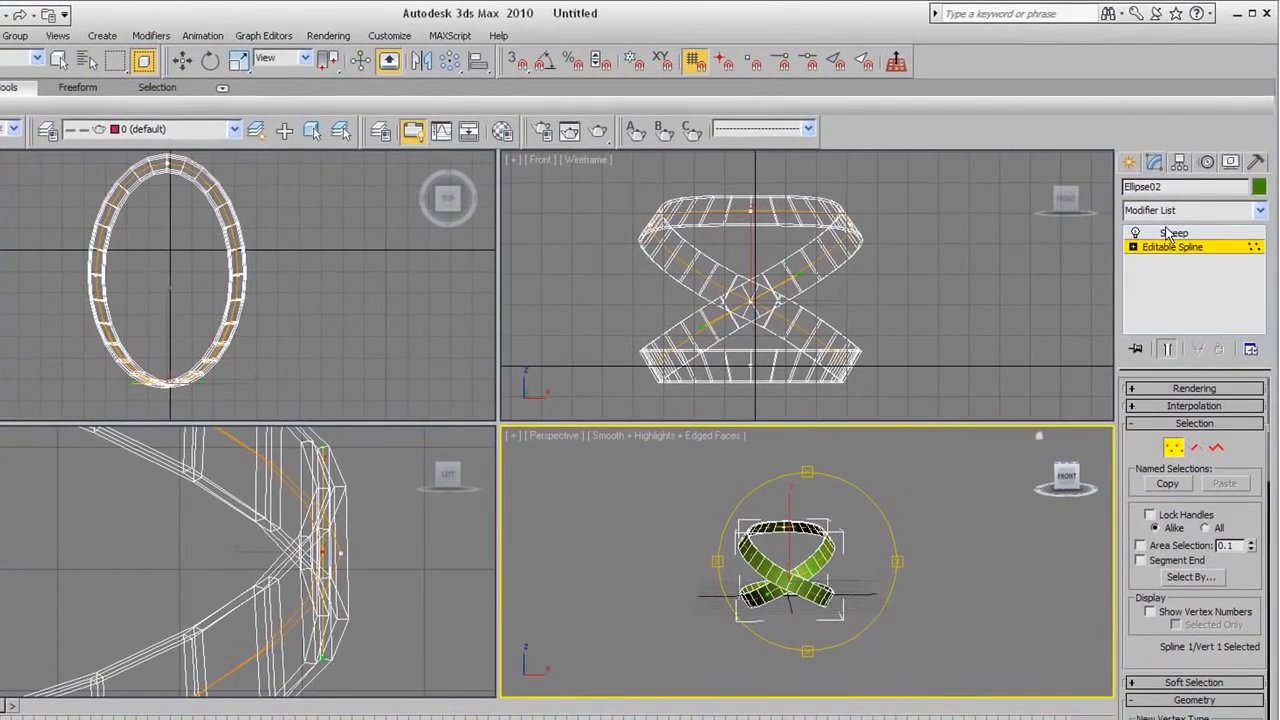
{"action": "scroll", "coordinate": [812, 551], "scroll_direction": "up", "scroll_amount": 2}
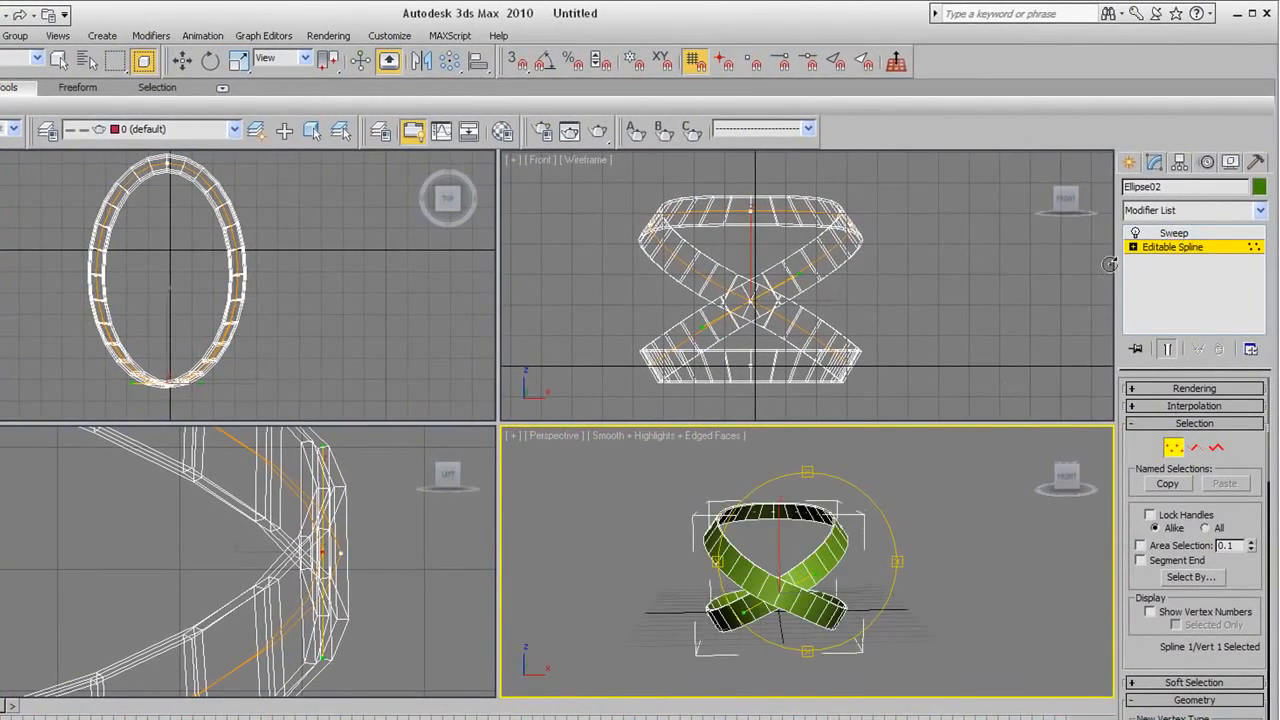
{"action": "left_click", "coordinate": [1175, 233]}
{"action": "key", "text": "e"}
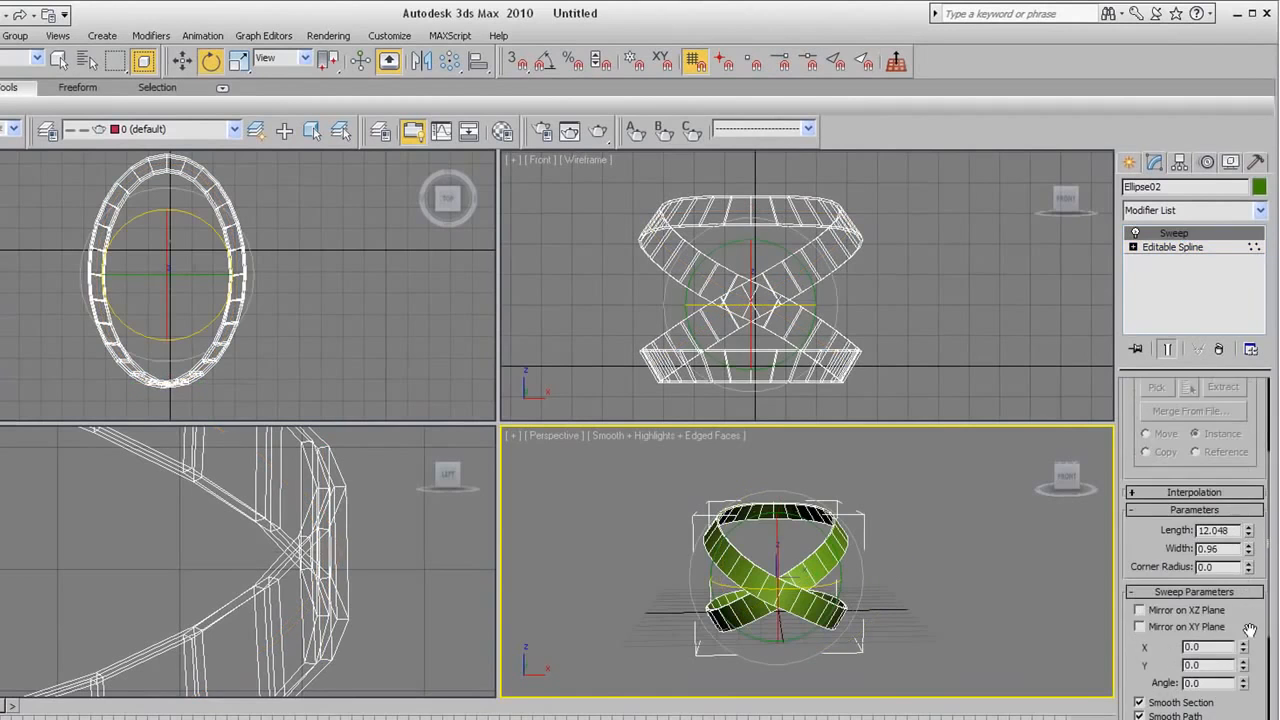
{"action": "left_click_drag", "start_coordinate": [1251, 636], "coordinate": [1248, 510]}
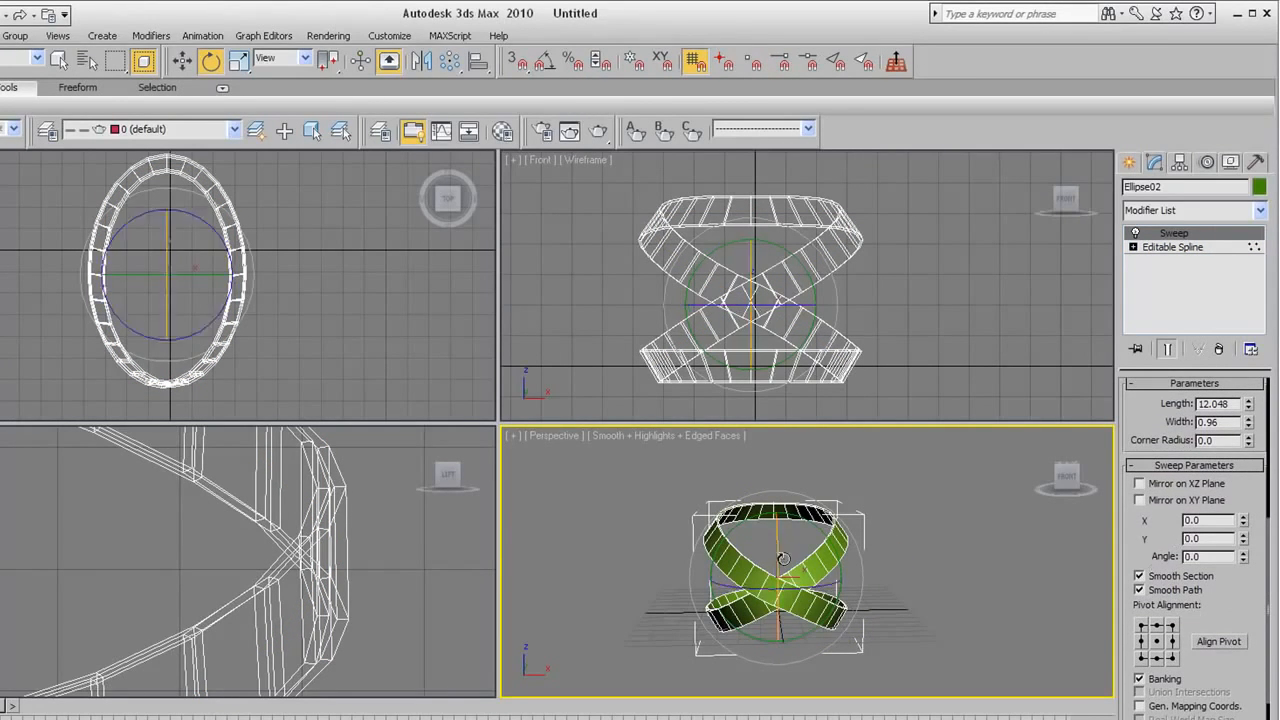
{"action": "left_click_drag", "start_coordinate": [800, 576], "coordinate": [803, 566]}
{"action": "key", "text": "ctrl+z"}
{"action": "left_click", "coordinate": [184, 62]}
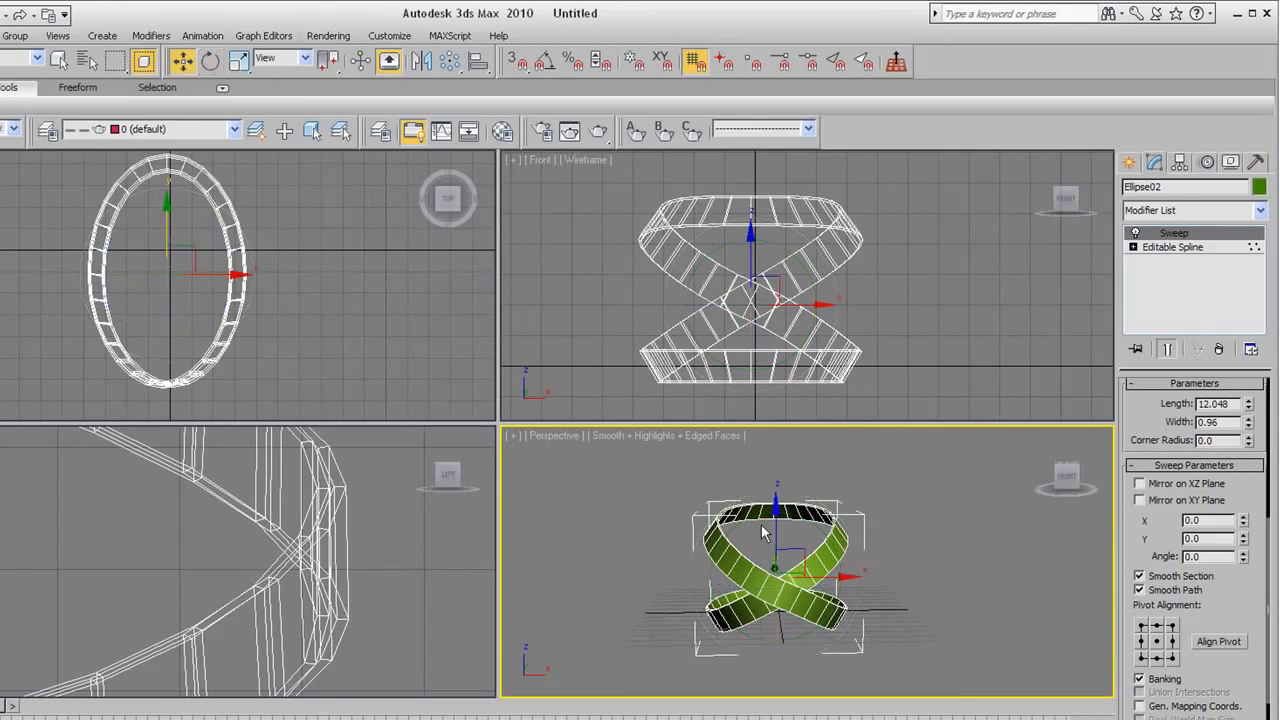
{"action": "key", "text": "e"}
{"action": "scroll", "coordinate": [777, 532], "scroll_direction": "up", "scroll_amount": 4}
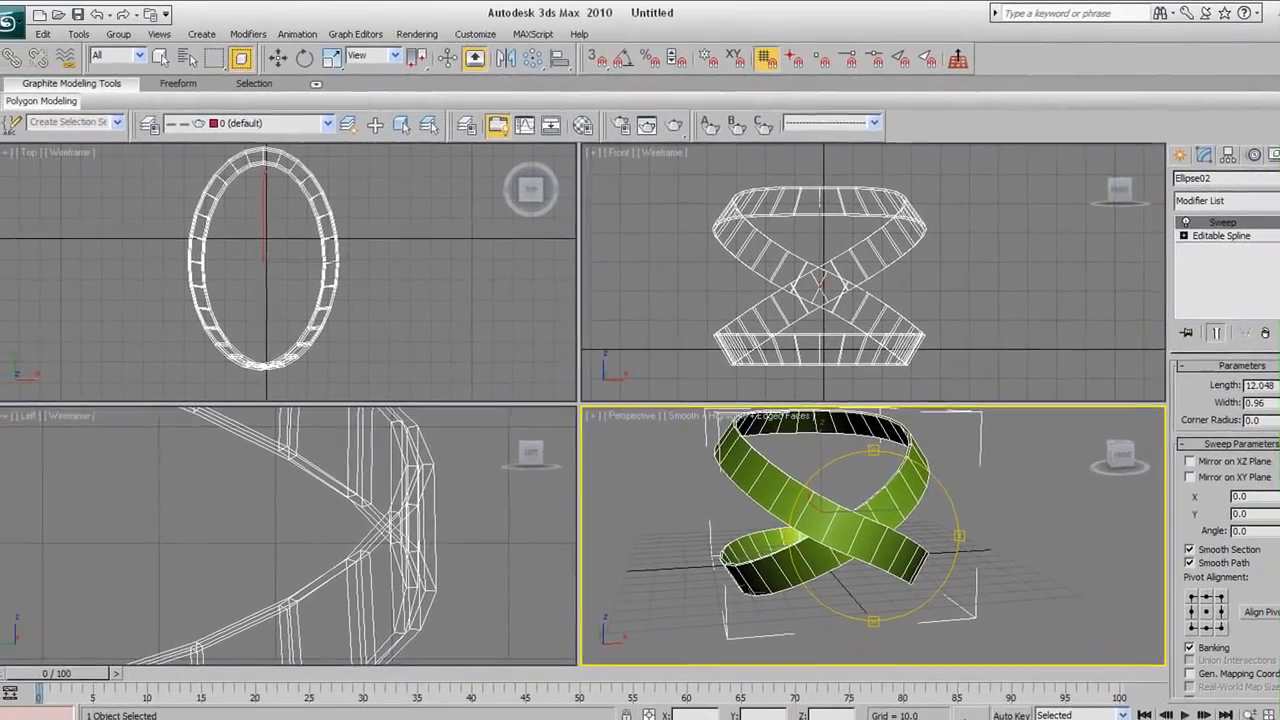
Set the sweep section's X offset to -1.12, then try a Y offset of -1.81 and undo it.
{"action": "left_click_drag", "start_coordinate": [1279, 495], "coordinate": [1279, 468]}
{"action": "left_click_drag", "start_coordinate": [1279, 20], "coordinate": [1256, 662]}
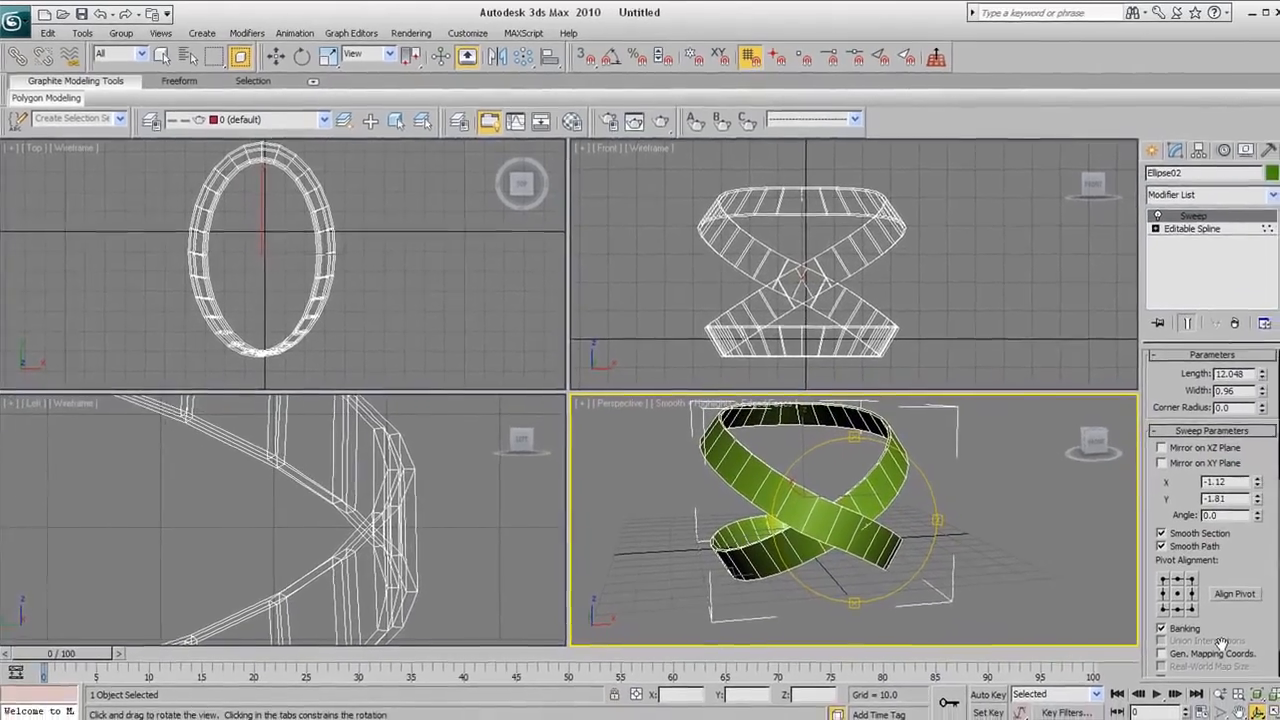
{"action": "key", "text": "ctrl+z"}
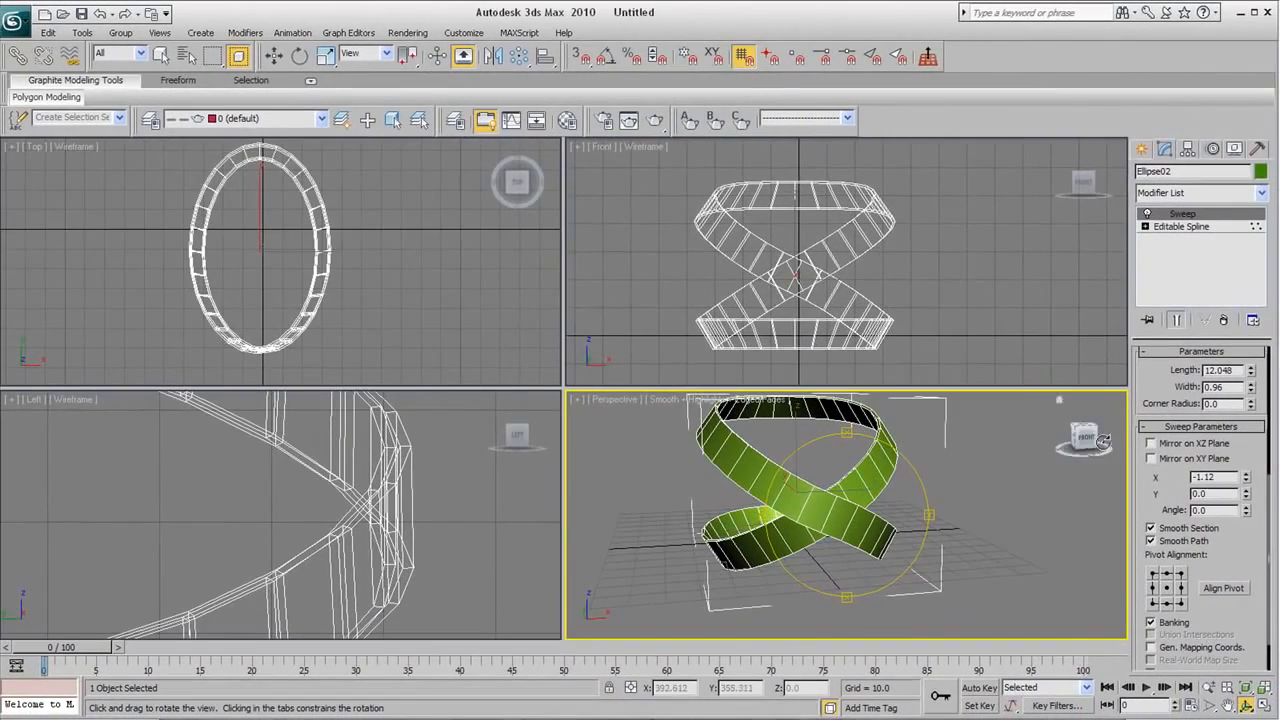
Try a sweep section angle of about -90.1, then set the angle to -68.0 to slant the band.
{"action": "left_click_drag", "start_coordinate": [1247, 512], "coordinate": [1279, 168]}
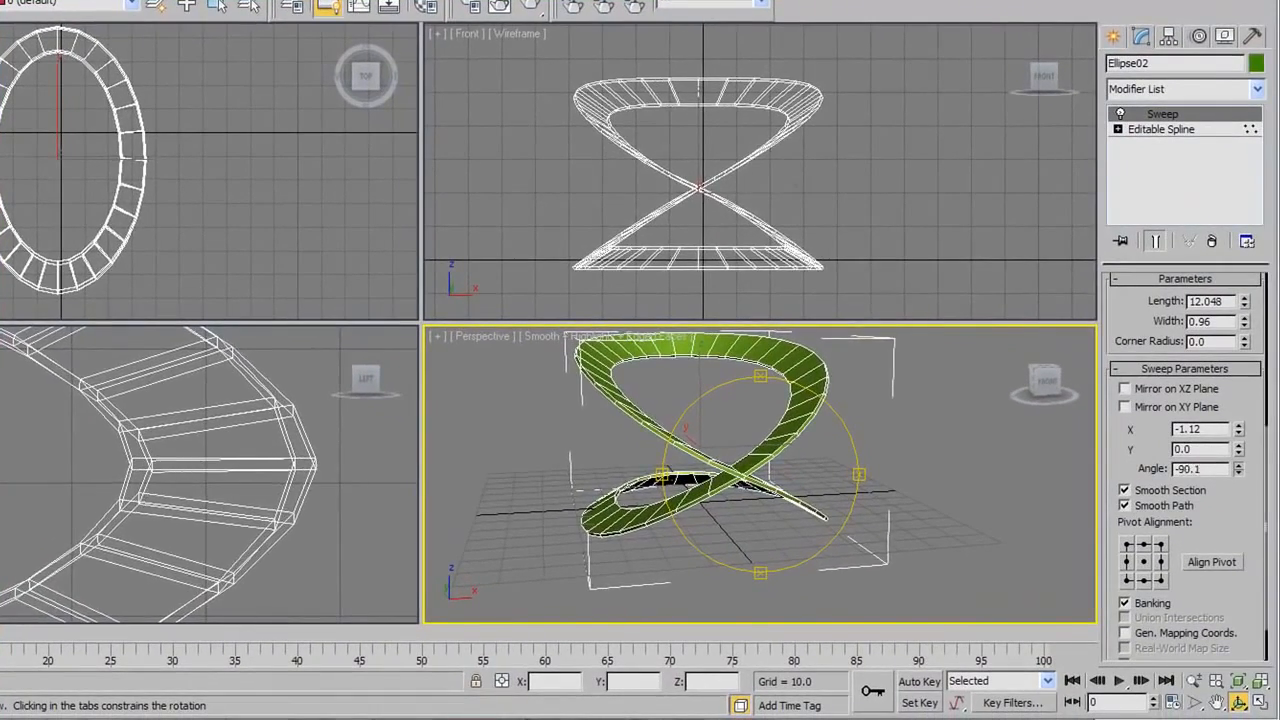
{"action": "left_click_drag", "start_coordinate": [1149, 719], "coordinate": [1128, 606]}
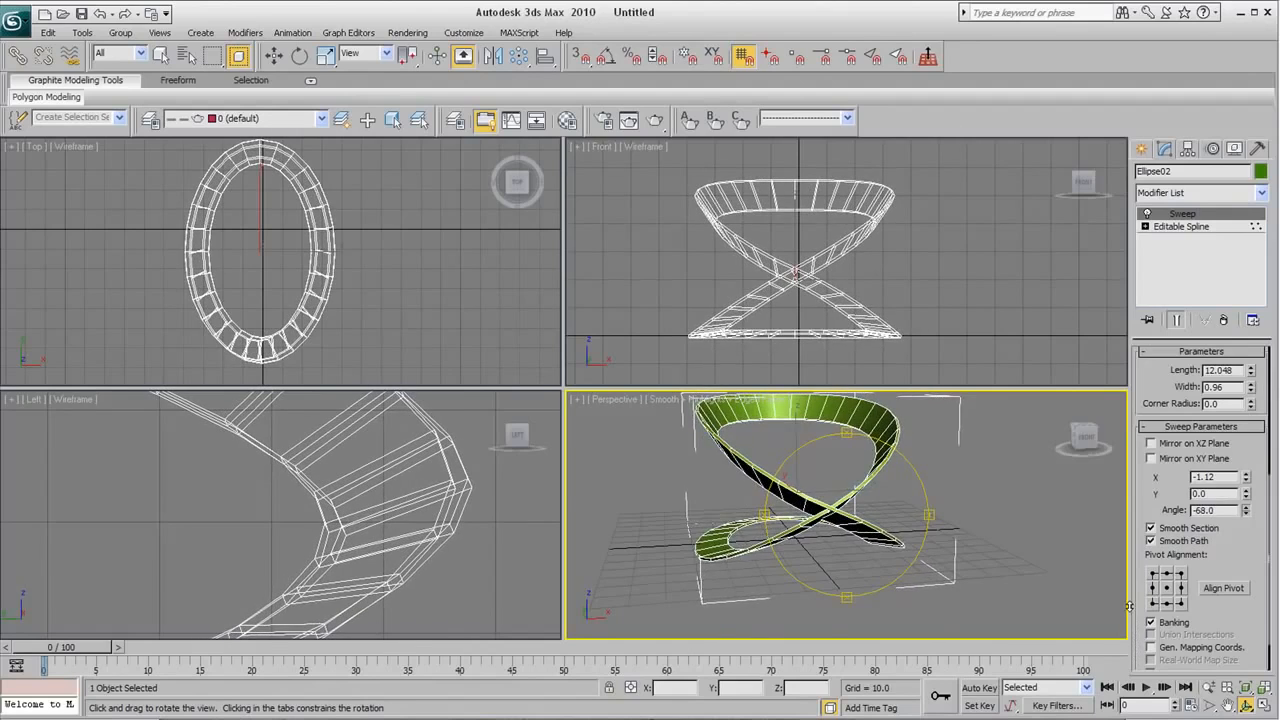
{"action": "left_click_drag", "start_coordinate": [735, 441], "coordinate": [776, 512]}
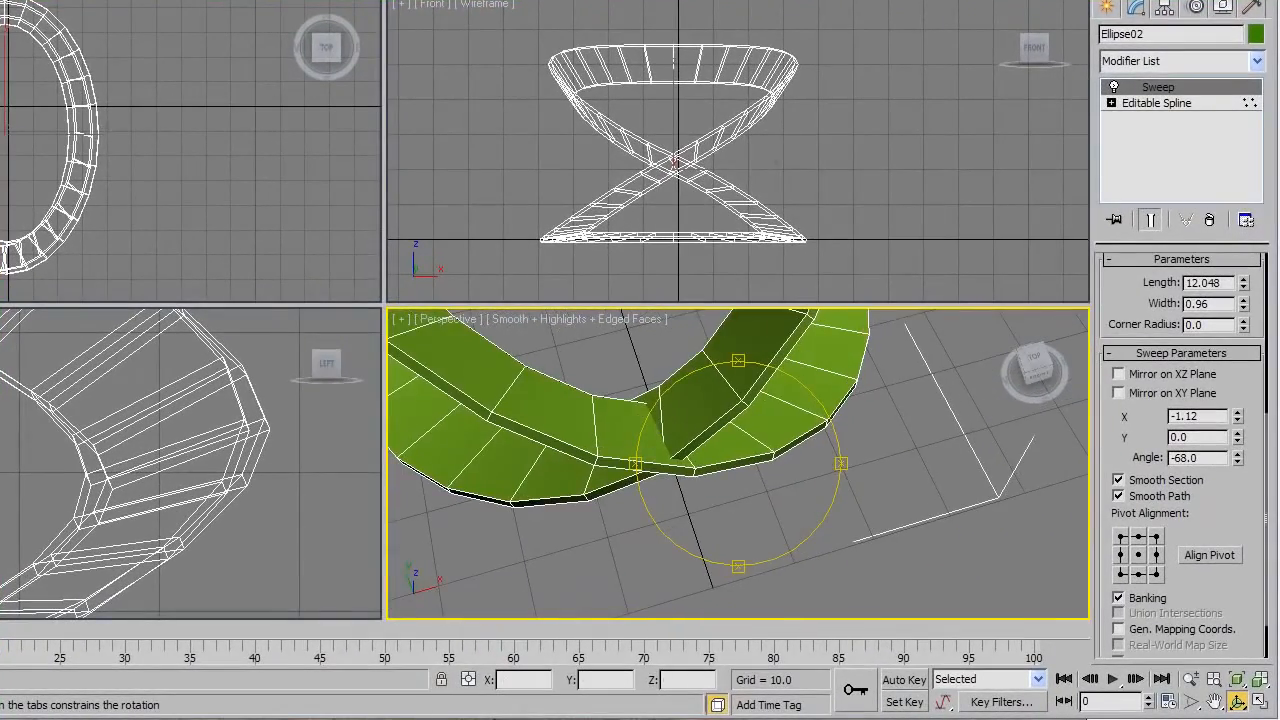
Return to spline vertex editing and move the selected front vertex outward along Y to about -63.063 in the Top view.
{"action": "left_click", "coordinate": [264, 47]}
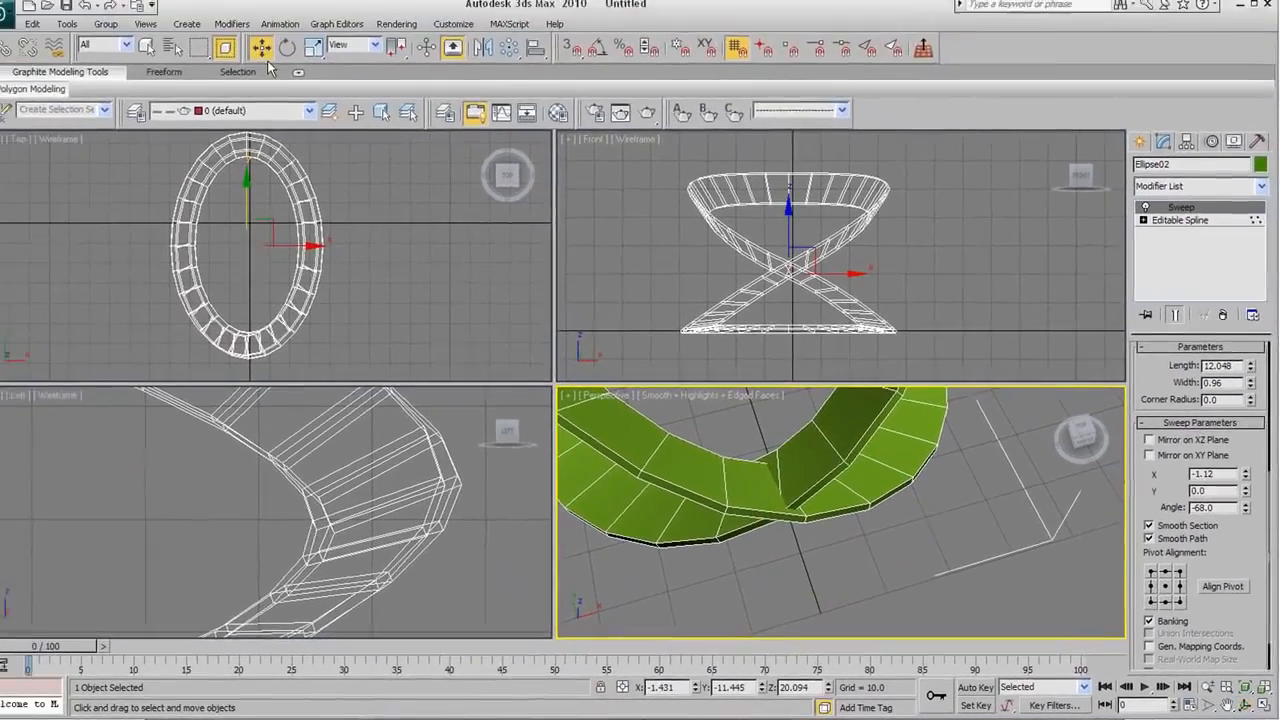
{"action": "left_click", "coordinate": [1183, 227]}
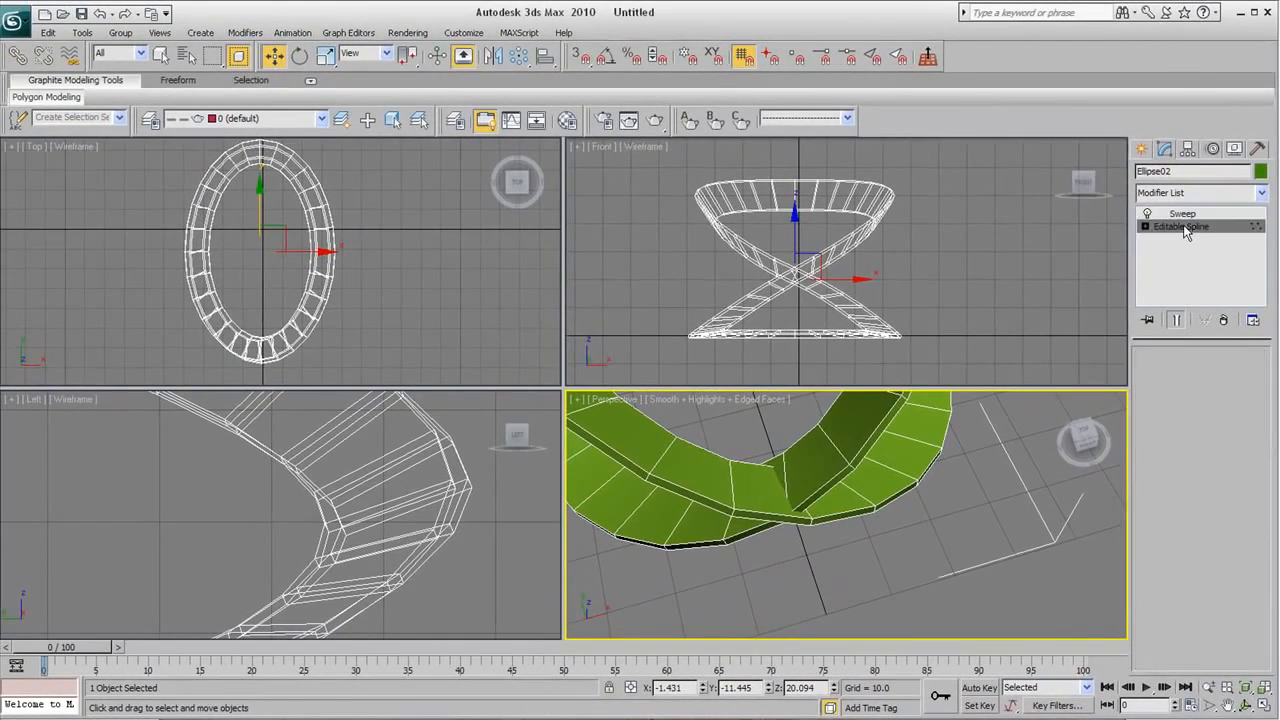
{"action": "key", "text": "1"}
{"action": "right_click", "coordinate": [349, 256]}
{"action": "scroll", "coordinate": [345, 250], "scroll_direction": "up", "scroll_amount": 5}
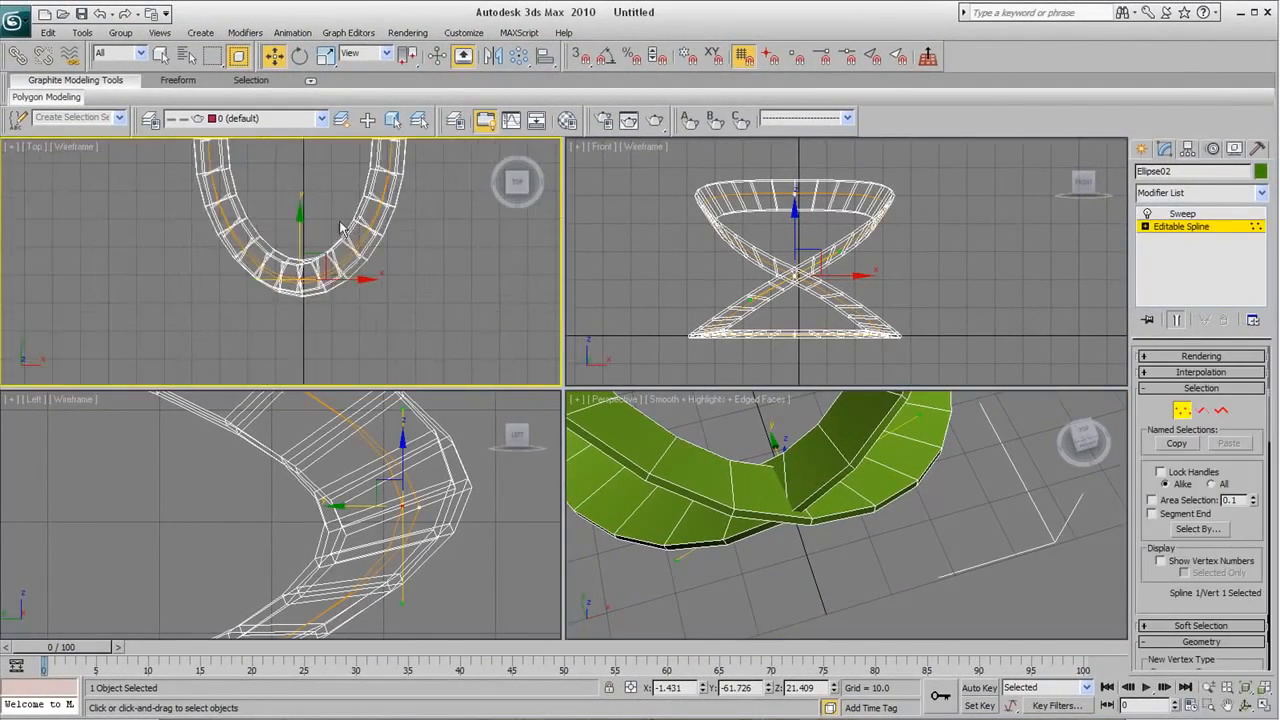
{"action": "scroll", "coordinate": [302, 315], "scroll_direction": "up", "scroll_amount": 4}
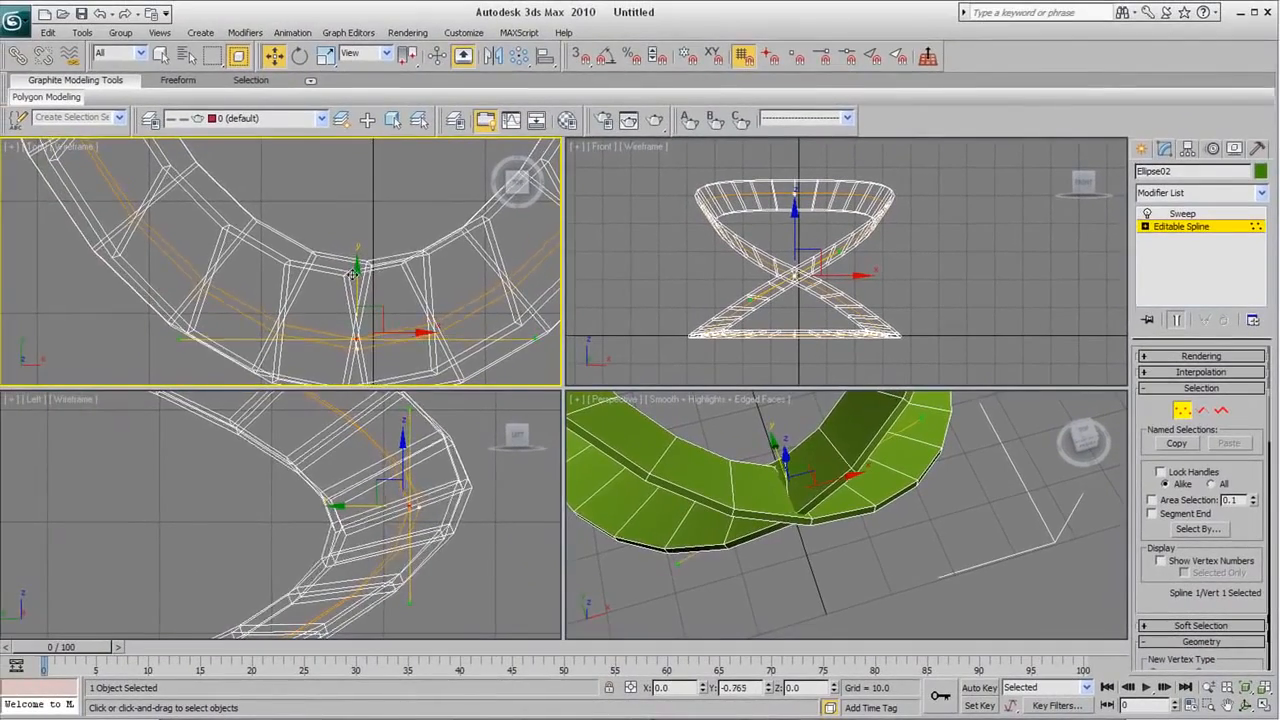
{"action": "left_click_drag", "start_coordinate": [351, 281], "coordinate": [350, 279]}
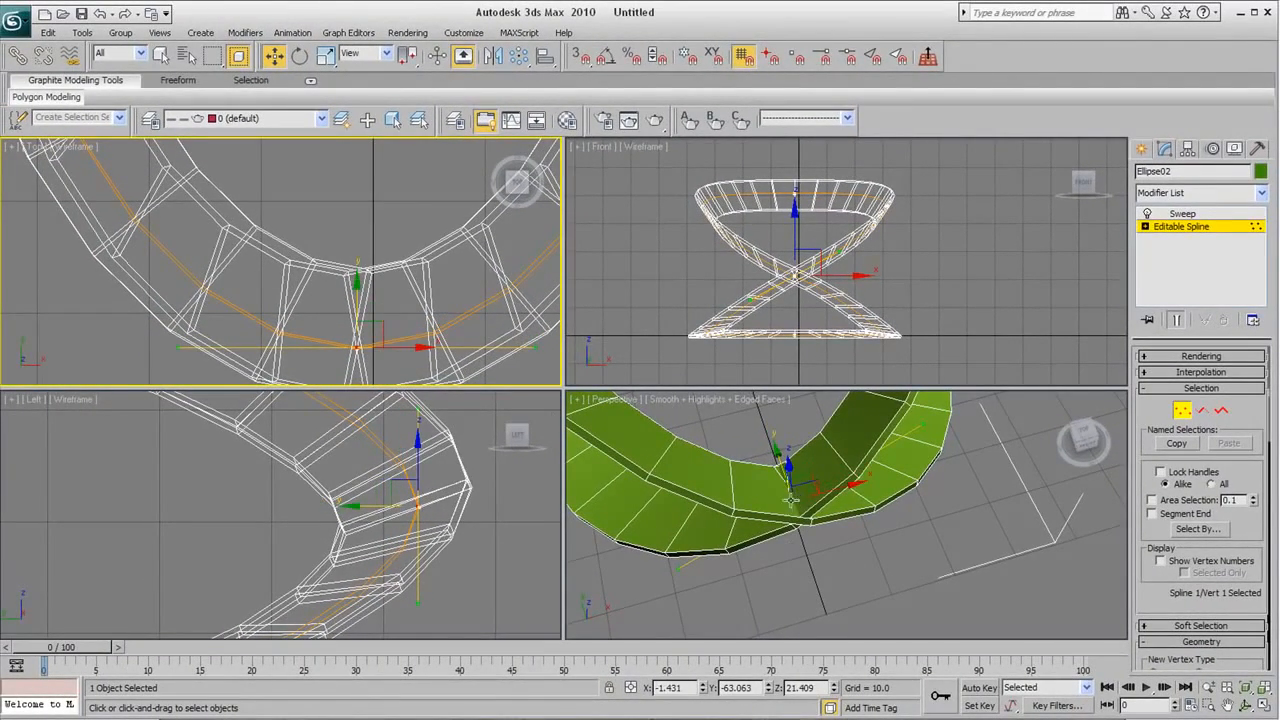
Examine the slanted band and its front crossing from the side, above and several oblique angles in the Perspective view.
{"action": "scroll", "coordinate": [790, 498], "scroll_direction": "up", "scroll_amount": 3}
{"action": "left_click", "coordinate": [1246, 708]}
{"action": "left_click_drag", "start_coordinate": [846, 550], "coordinate": [982, 513]}
{"action": "scroll", "coordinate": [928, 514], "scroll_direction": "down", "scroll_amount": 5}
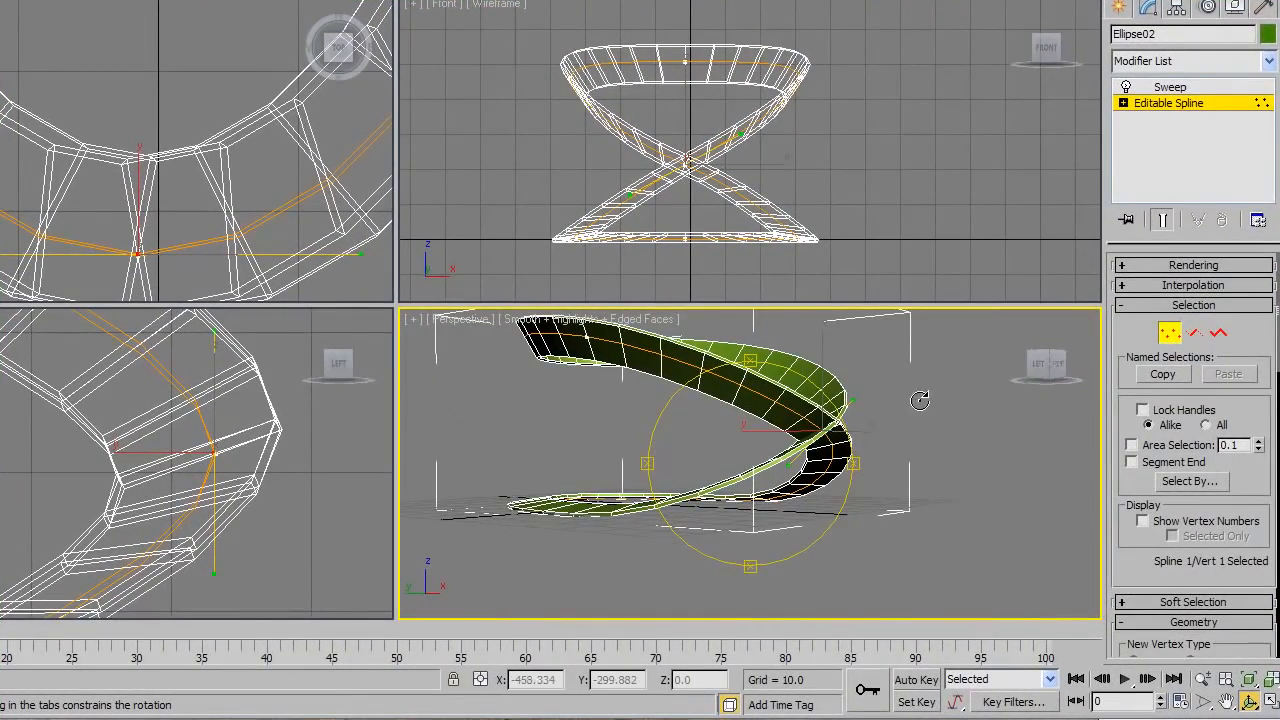
{"action": "left_click_drag", "start_coordinate": [730, 430], "coordinate": [709, 517]}
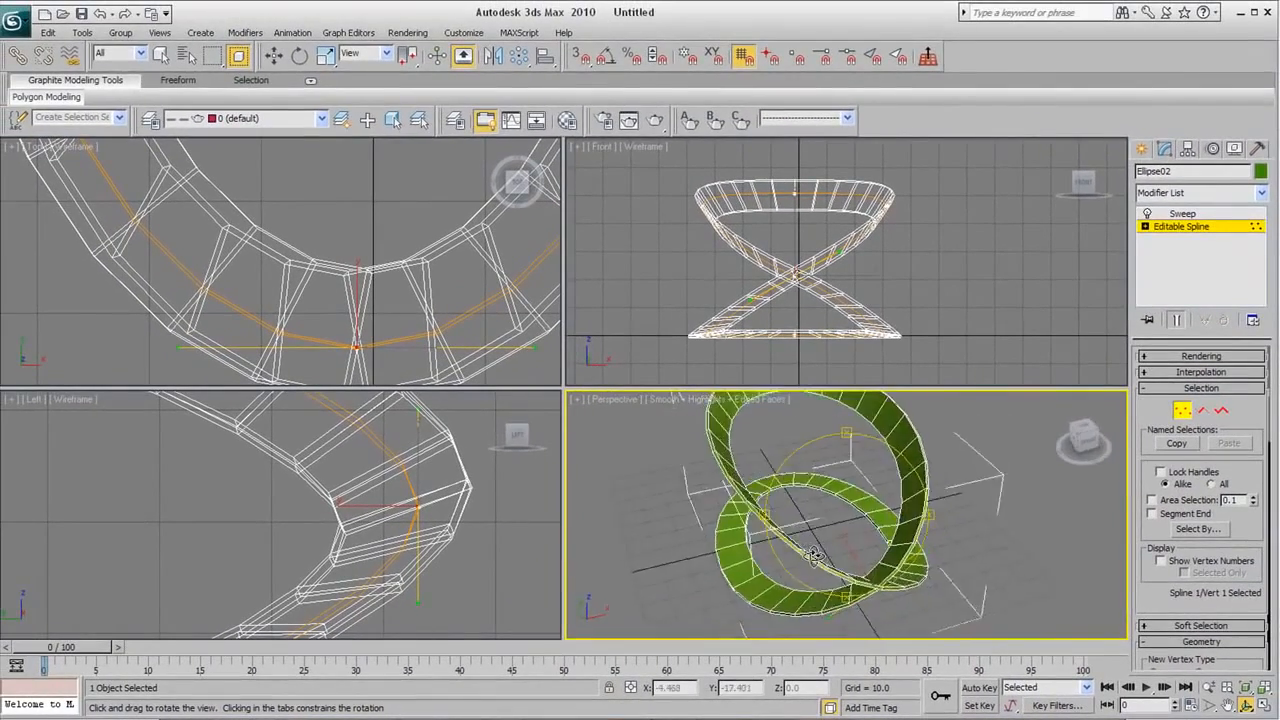
{"action": "left_click_drag", "start_coordinate": [813, 556], "coordinate": [762, 528]}
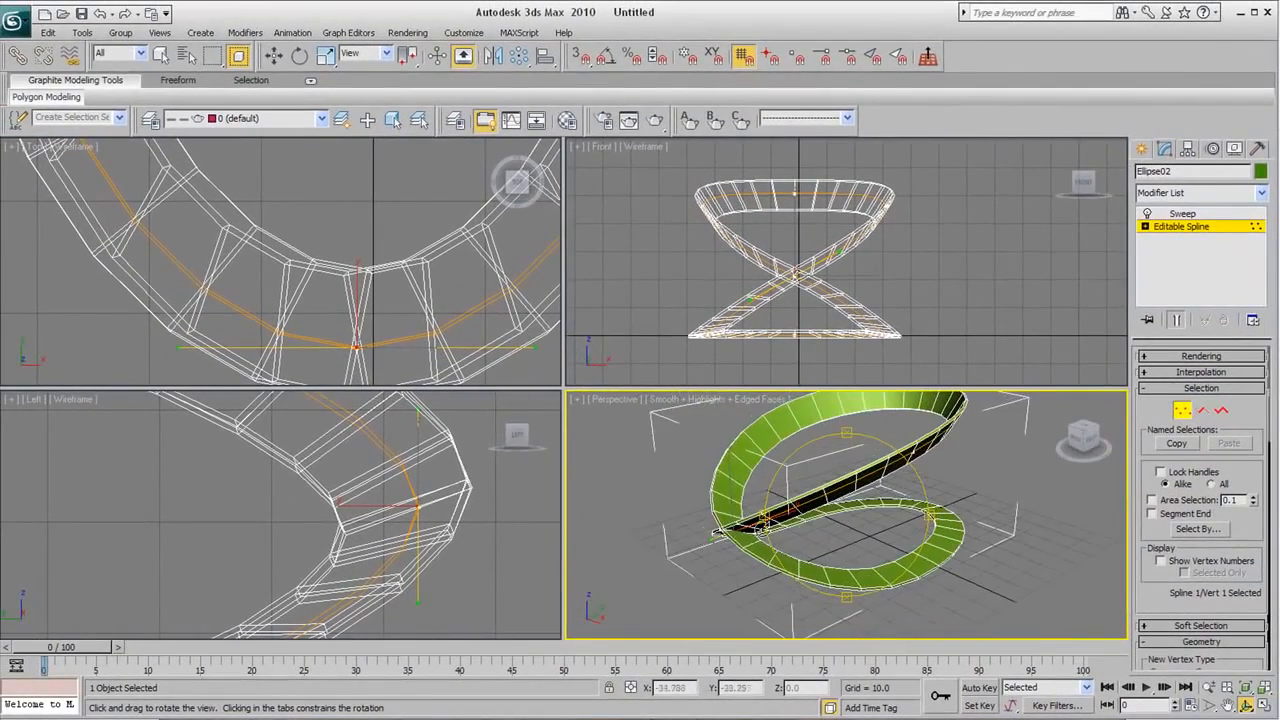
{"action": "left_click_drag", "start_coordinate": [822, 500], "coordinate": [765, 545]}
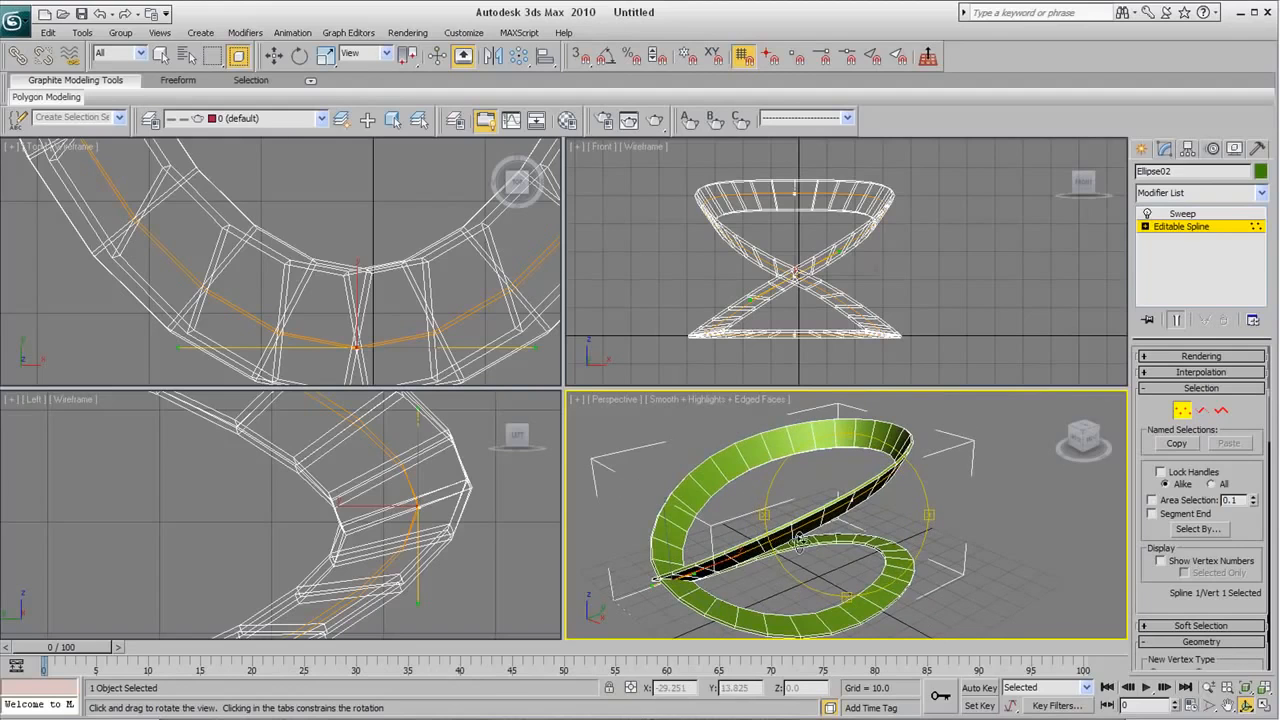
{"action": "left_click_drag", "start_coordinate": [813, 477], "coordinate": [818, 512]}
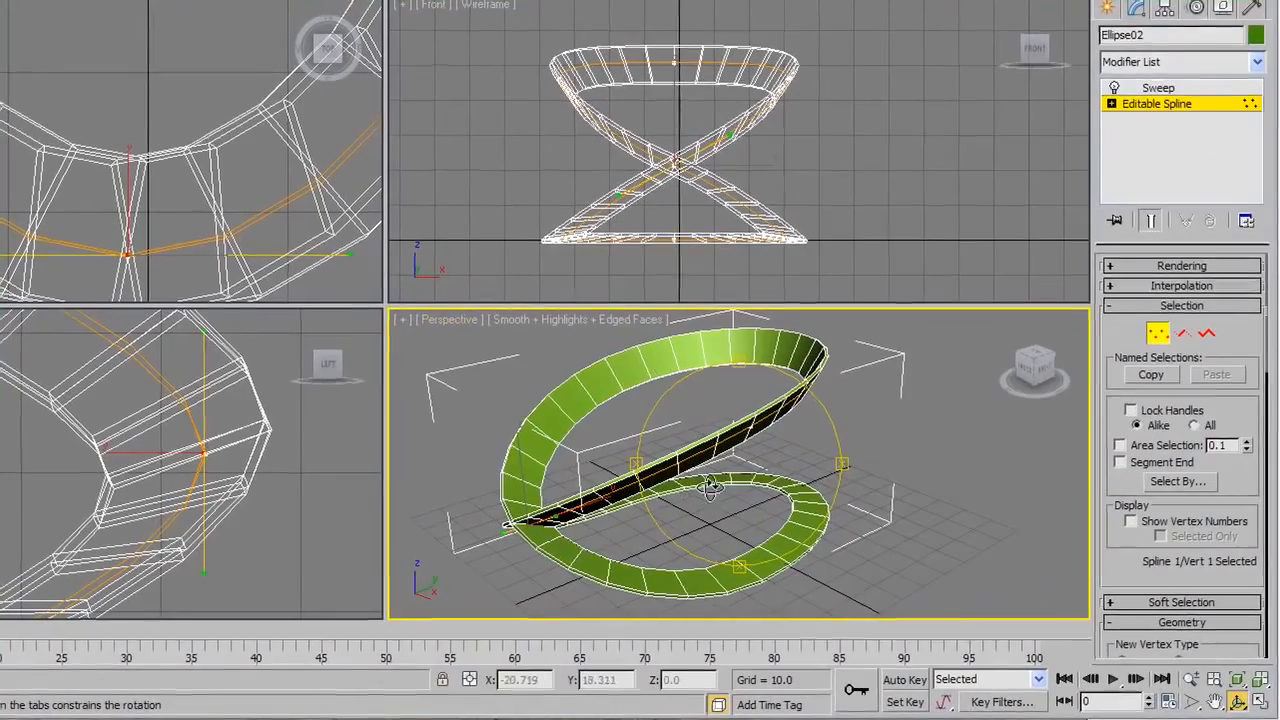
{"action": "left_click_drag", "start_coordinate": [710, 487], "coordinate": [973, 413]}
{"action": "left_click_drag", "start_coordinate": [1011, 452], "coordinate": [624, 541]}
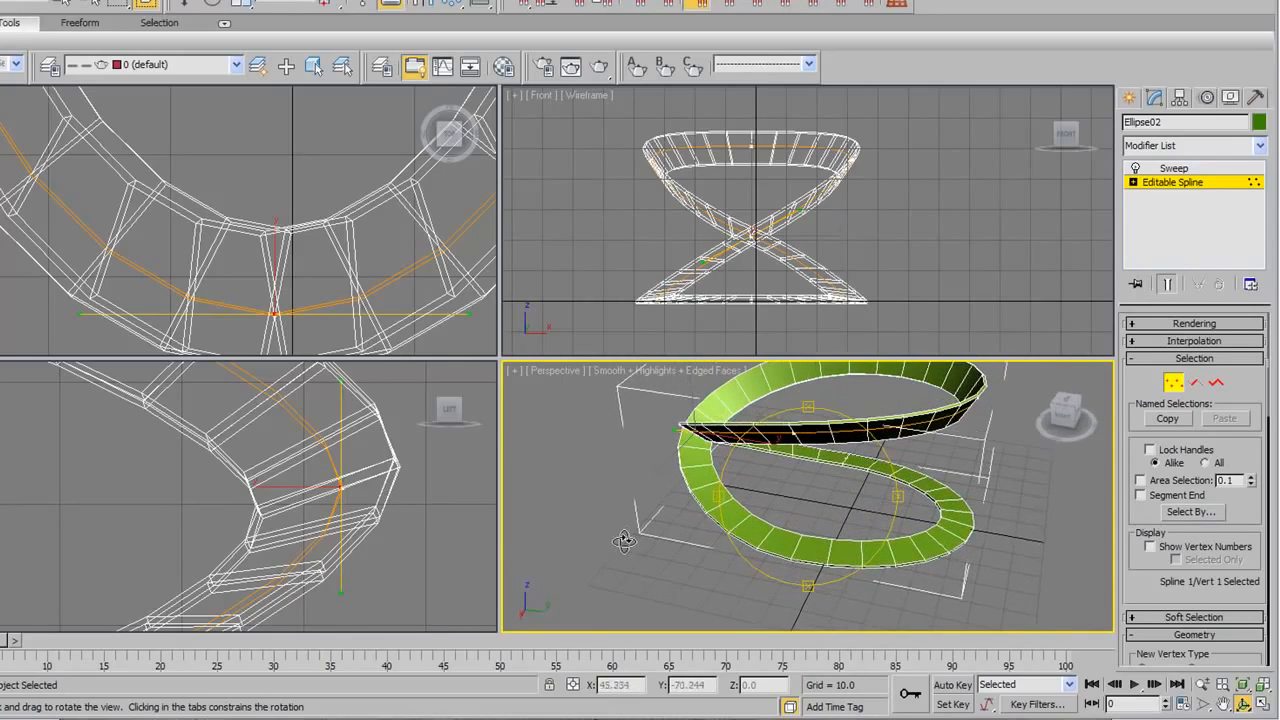